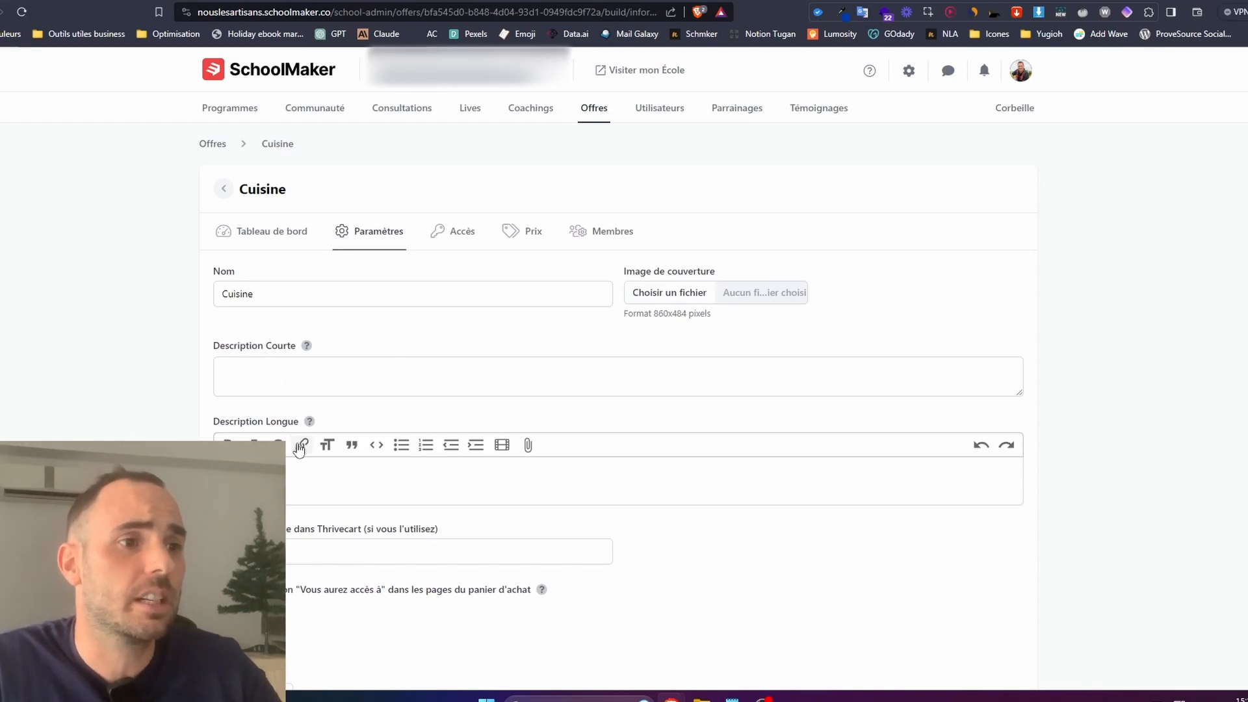
Examine the Cuisine offer's settings and its sales and checkout page, from the descriptions to the payment form and Thrivecart ID field.
{"action": "scroll", "coordinate": [289, 517], "scroll_direction": "down", "scroll_amount": 2}
{"action": "scroll", "coordinate": [440, 253], "scroll_direction": "up", "scroll_amount": 2}
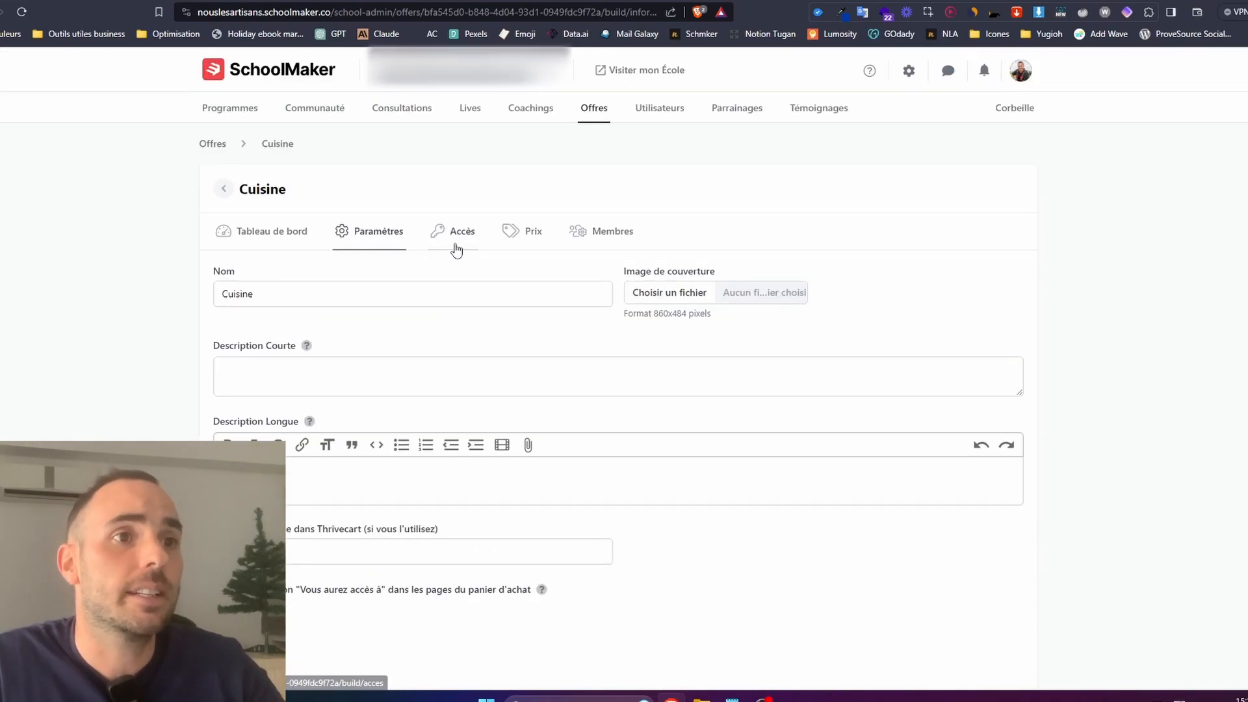
{"action": "left_click", "coordinate": [531, 238]}
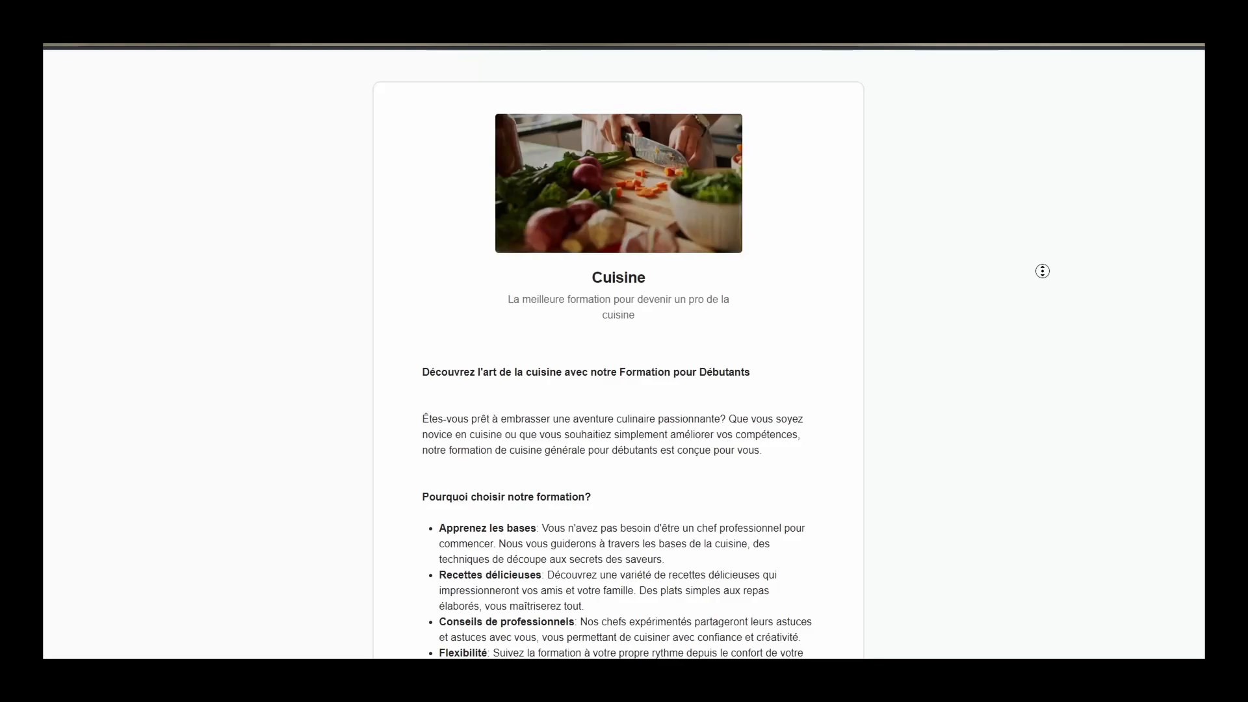
{"action": "scroll", "coordinate": [1040, 290], "scroll_direction": "down", "scroll_amount": 3}
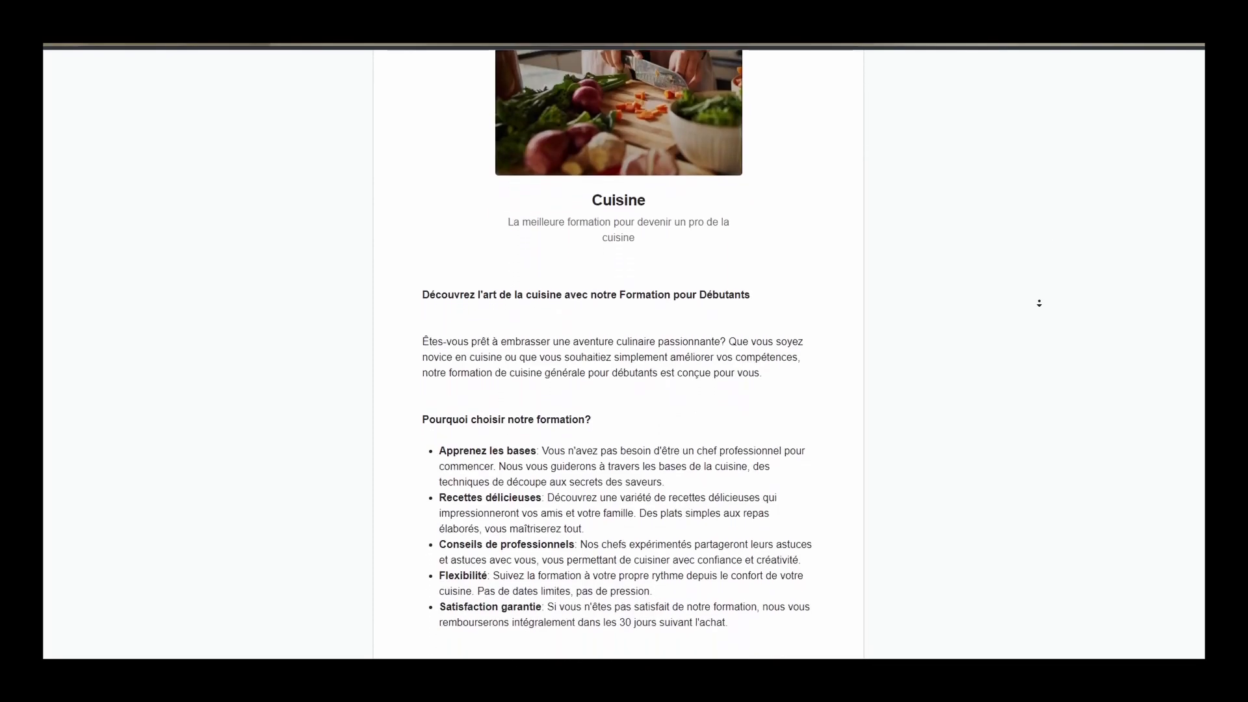
{"action": "scroll", "coordinate": [1039, 304], "scroll_direction": "down", "scroll_amount": 5}
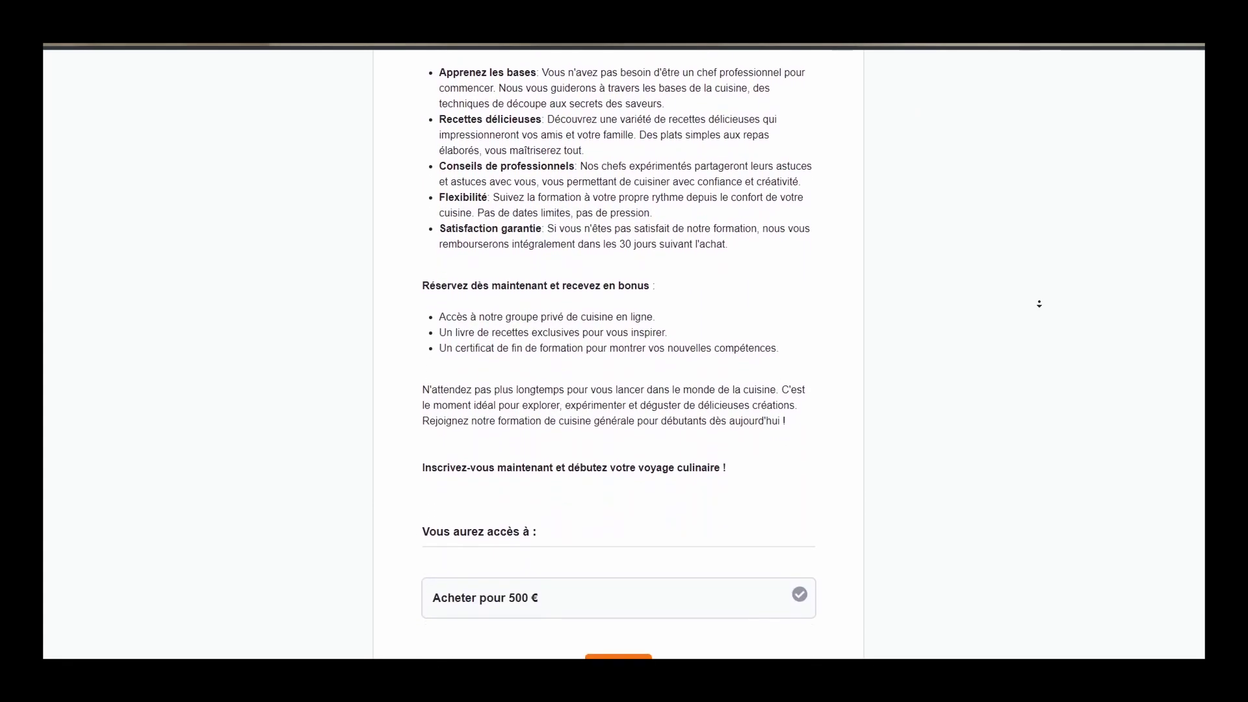
{"action": "left_click", "coordinate": [617, 619]}
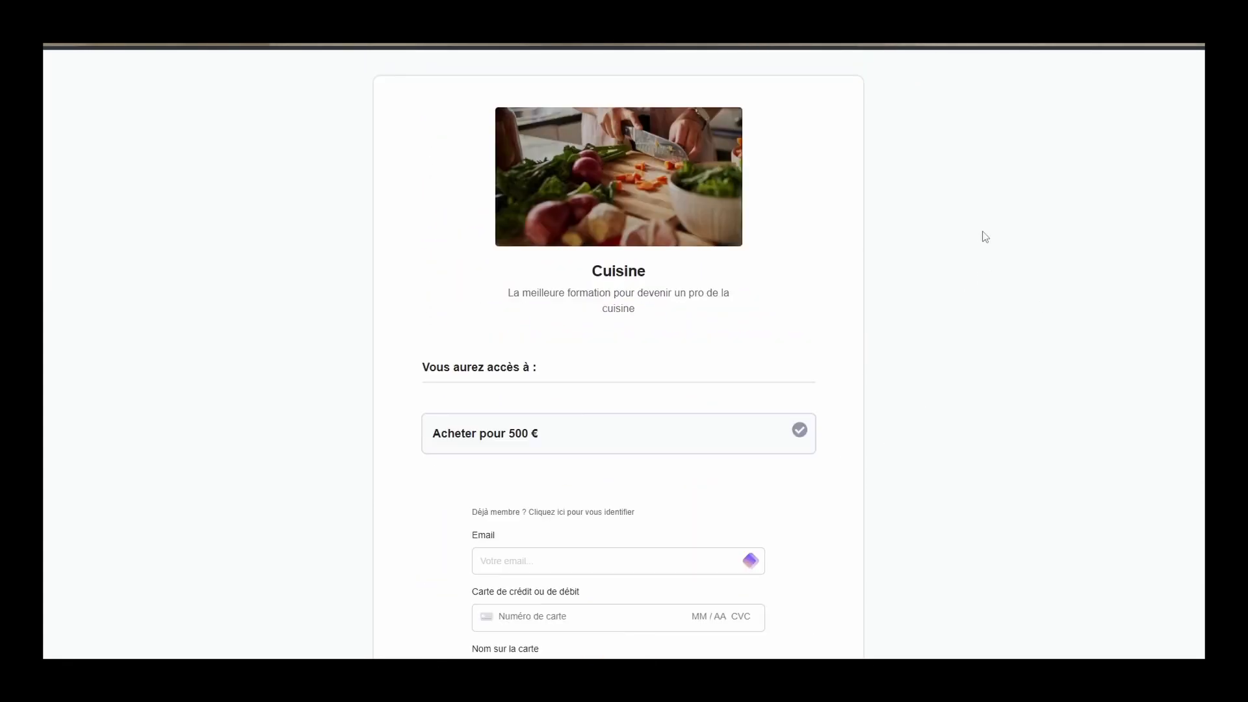
{"action": "scroll", "coordinate": [982, 224], "scroll_direction": "down", "scroll_amount": 3}
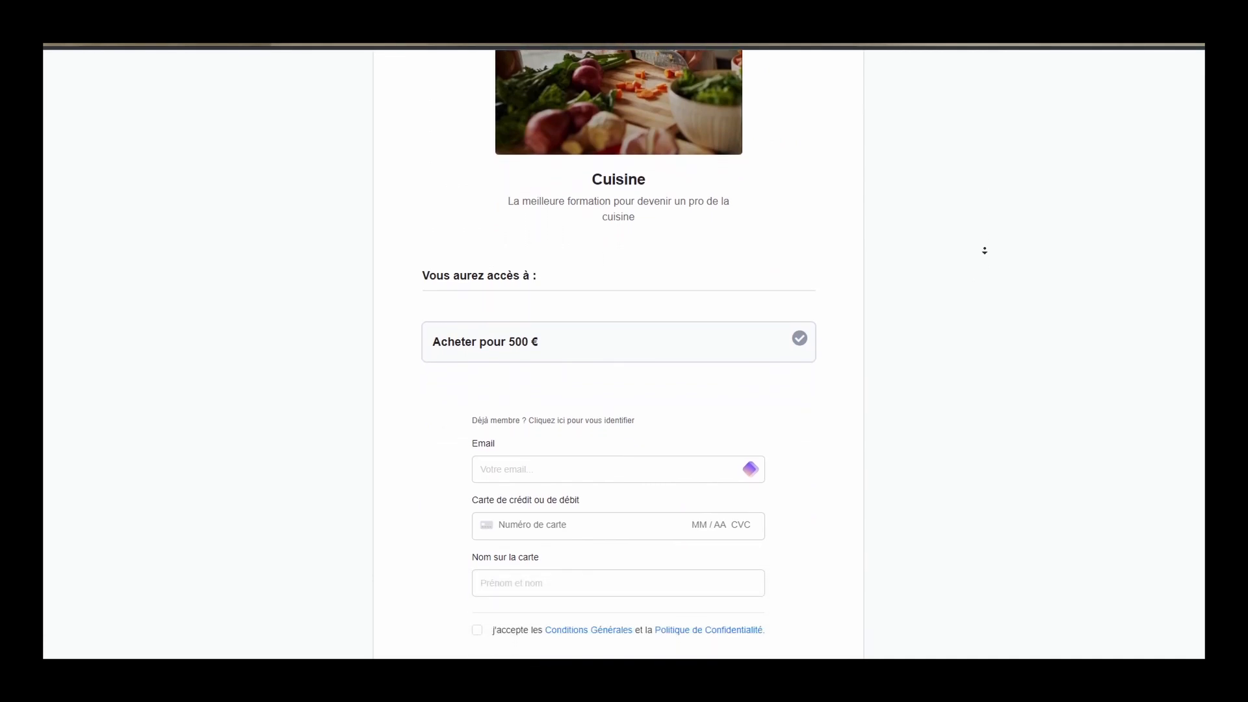
{"action": "scroll", "coordinate": [984, 250], "scroll_direction": "down", "scroll_amount": 1}
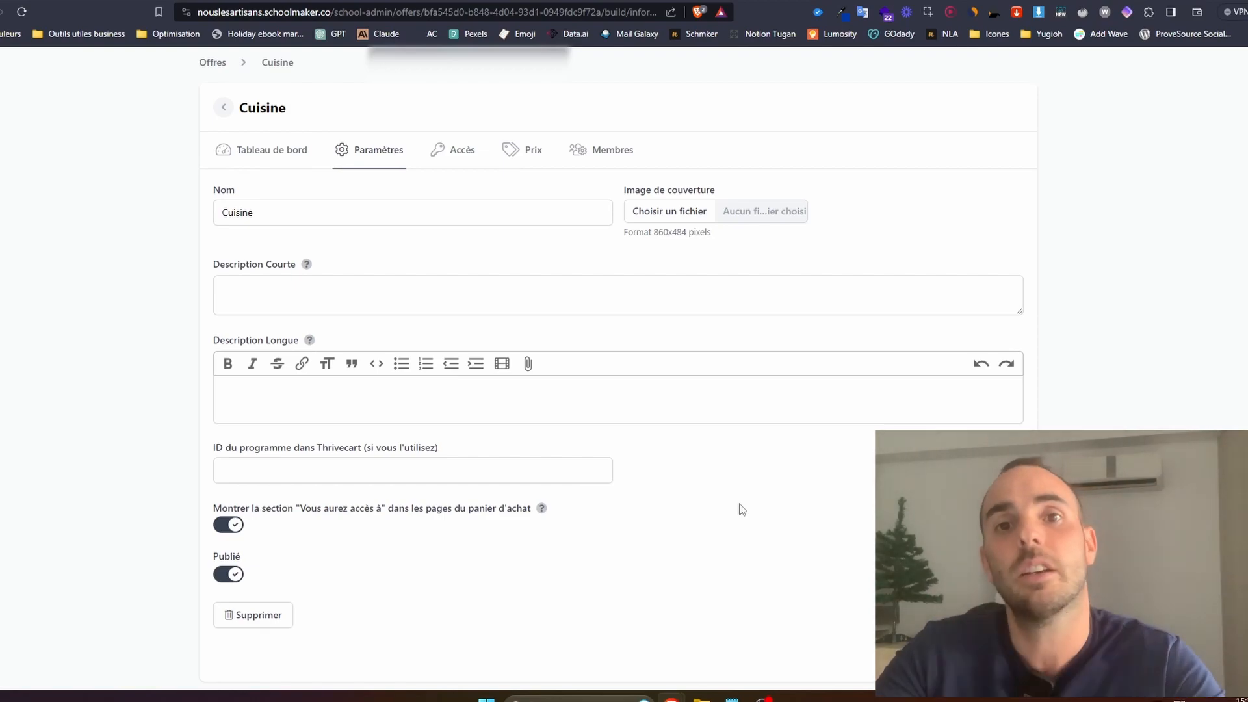
{"action": "left_click", "coordinate": [356, 470]}
{"action": "left_click", "coordinate": [670, 531]}
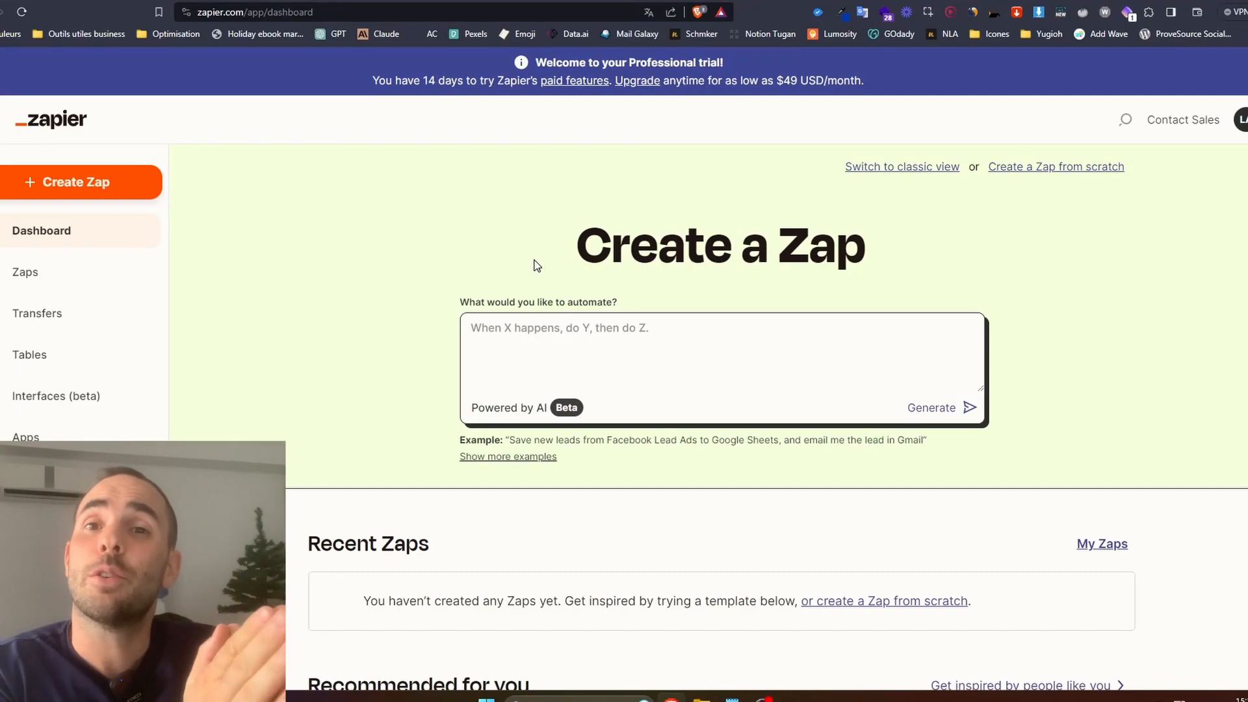
In Zapier, create a new Zap and set its trigger to systeme.io with the New Sale event.
{"action": "left_click", "coordinate": [66, 190]}
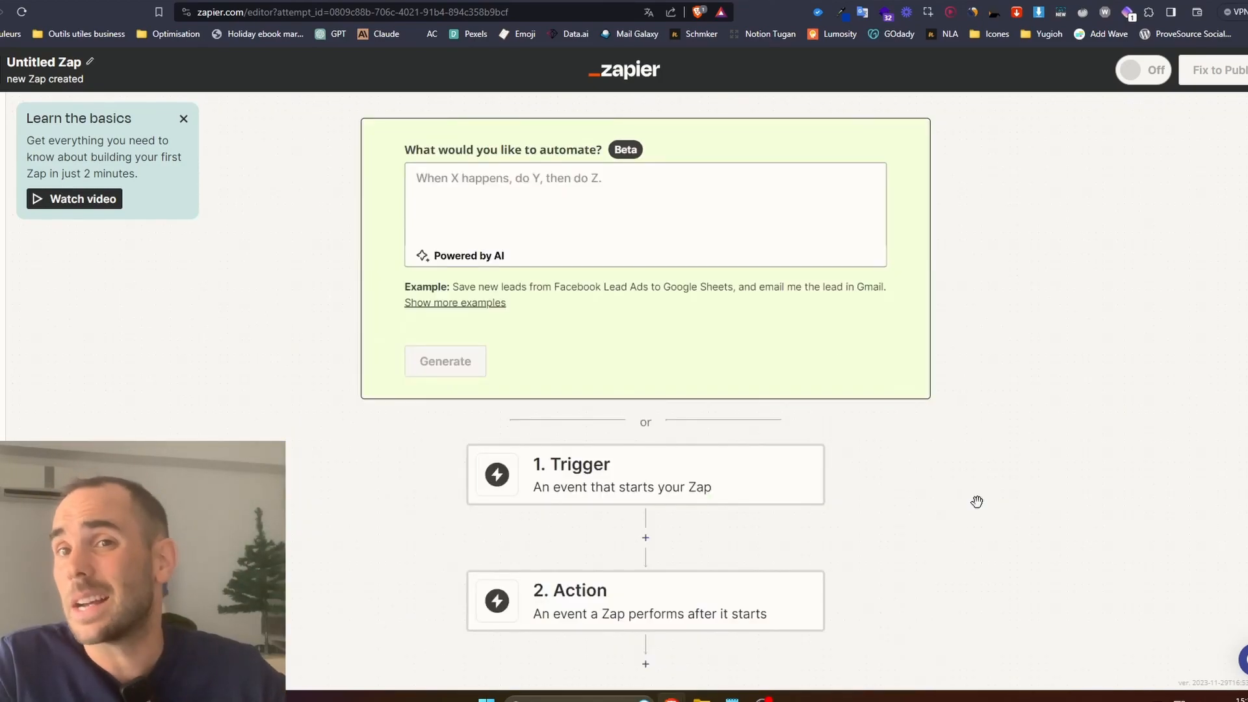
{"action": "left_click", "coordinate": [648, 479]}
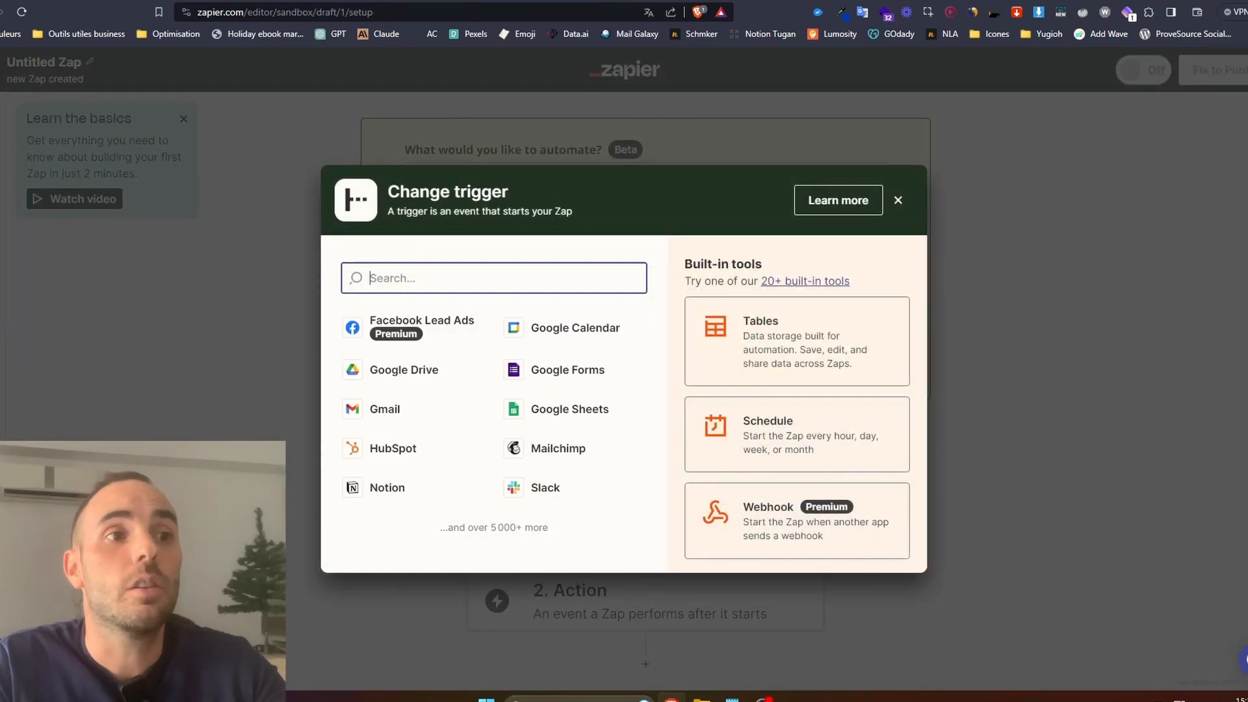
{"action": "type", "text": "syste"}
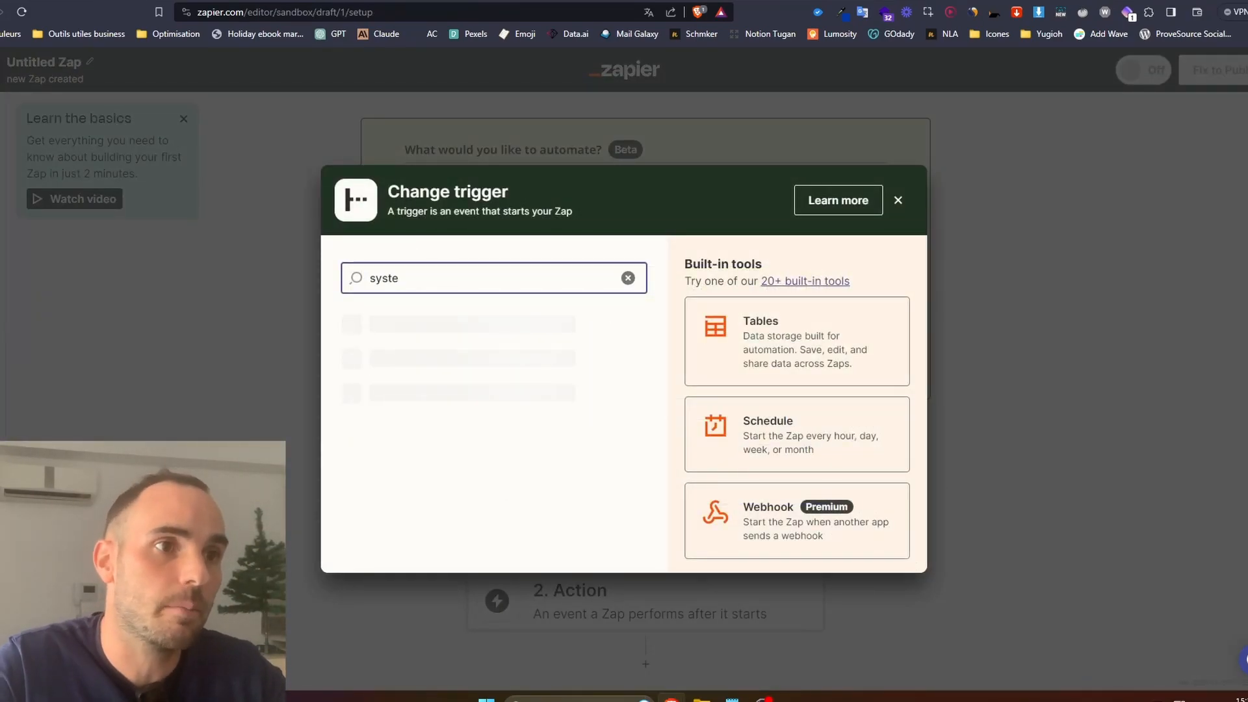
{"action": "left_click", "coordinate": [432, 334]}
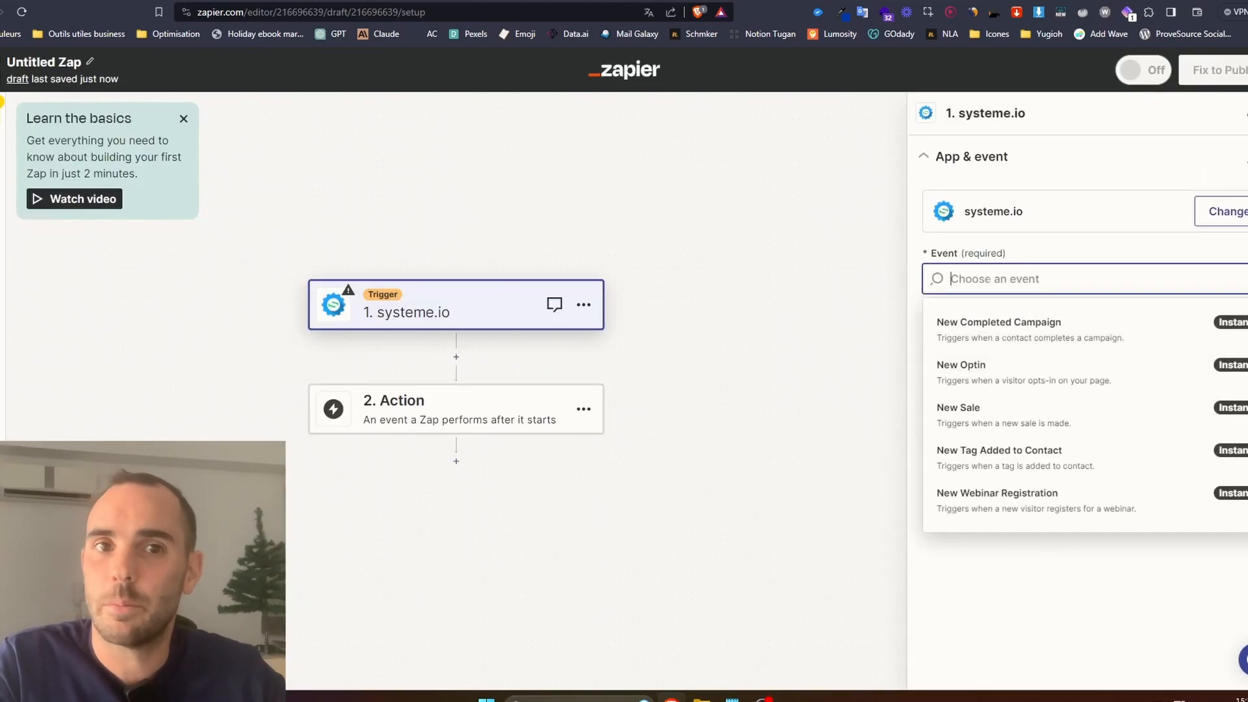
{"action": "left_click", "coordinate": [981, 427]}
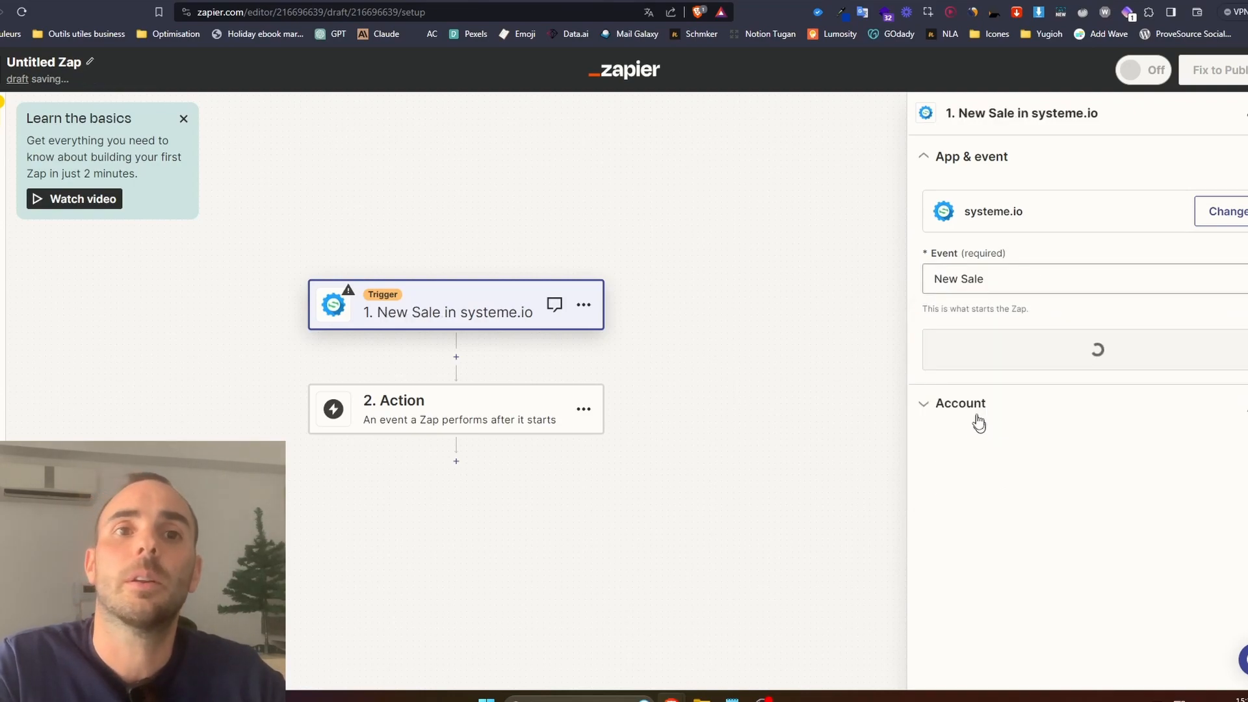
Connect the systeme.io account to the trigger by authorising Zapier's access, and proceed to the trigger fields.
{"action": "left_click", "coordinate": [969, 350]}
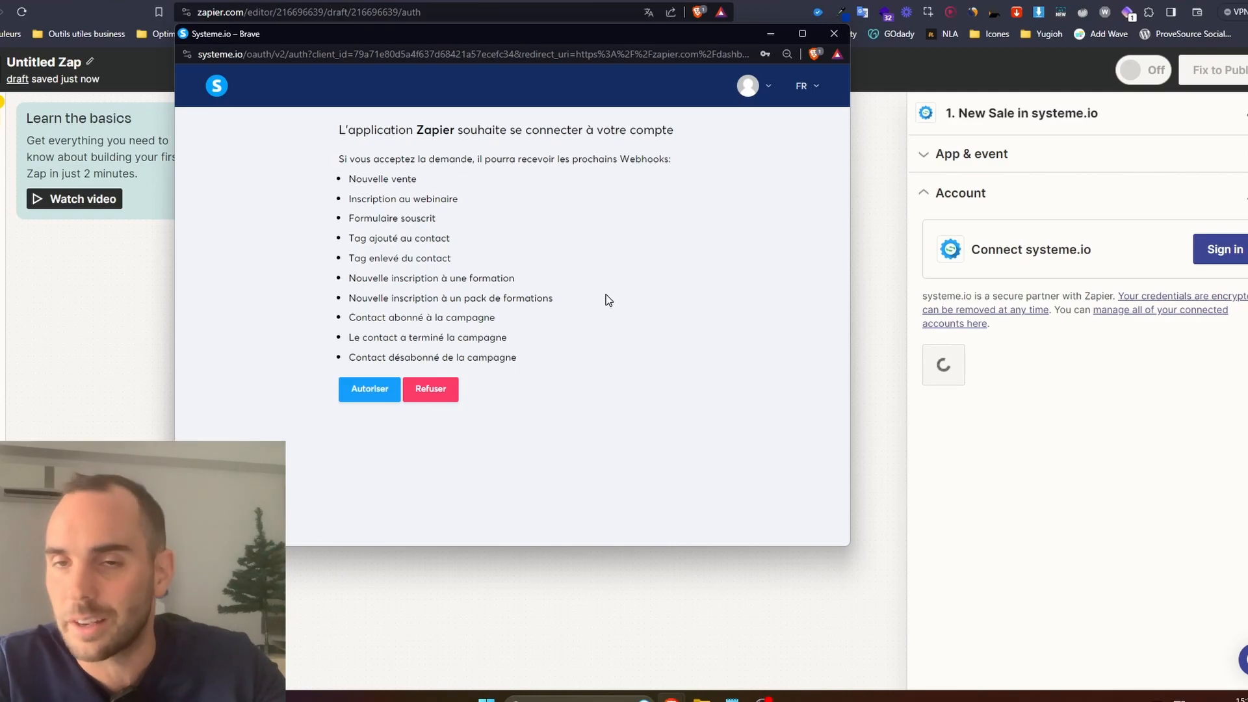
{"action": "left_click", "coordinate": [358, 401]}
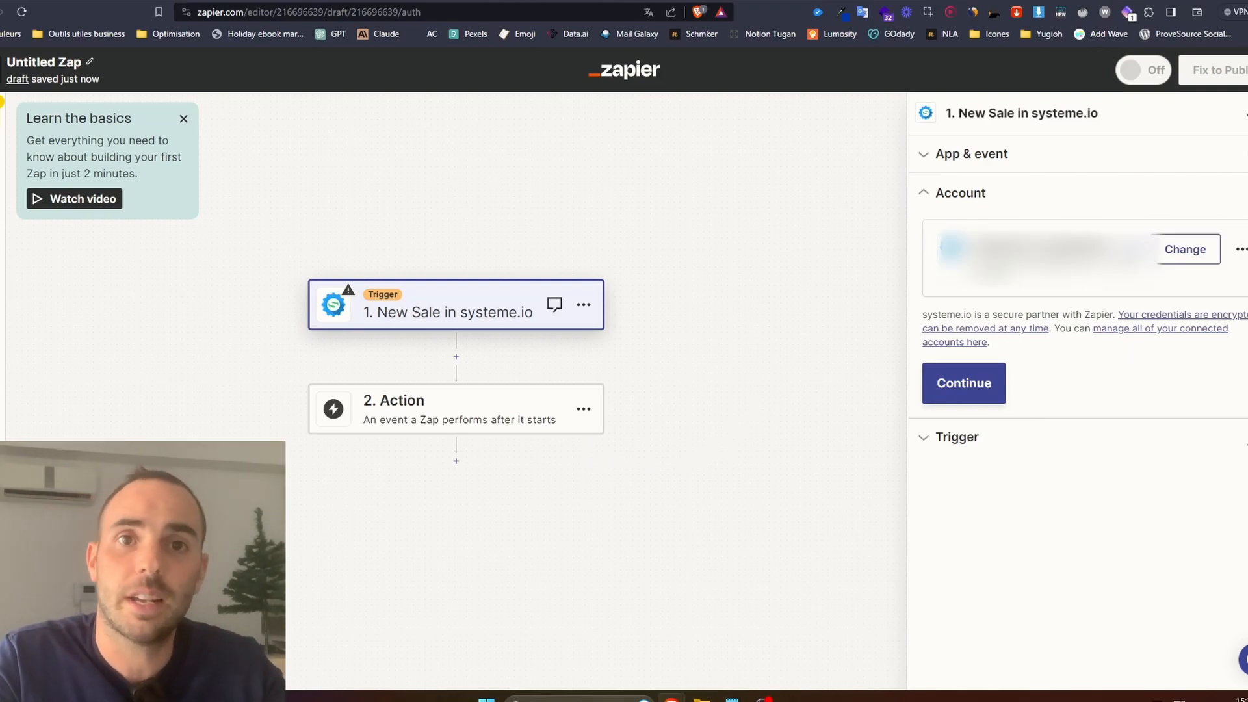
{"action": "left_click", "coordinate": [961, 388]}
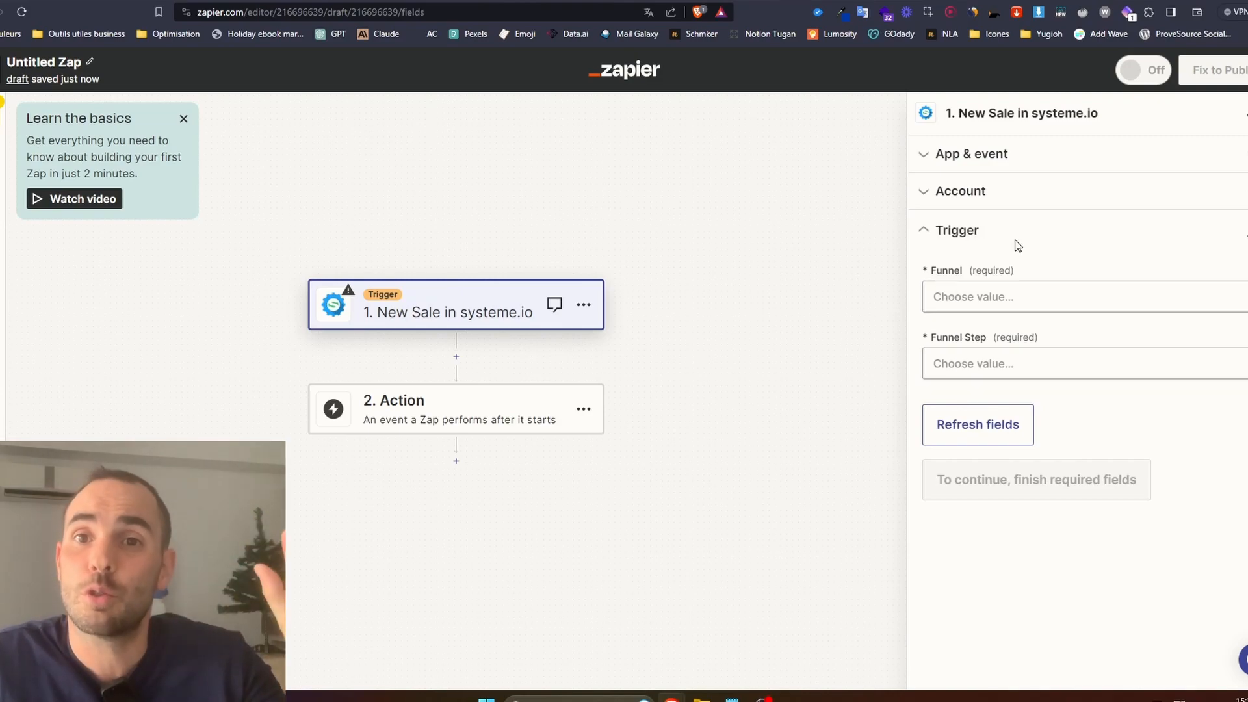
Set the trigger's funnel to Communauté NLA and its funnel step to Page de paiement.
{"action": "left_click", "coordinate": [1079, 296]}
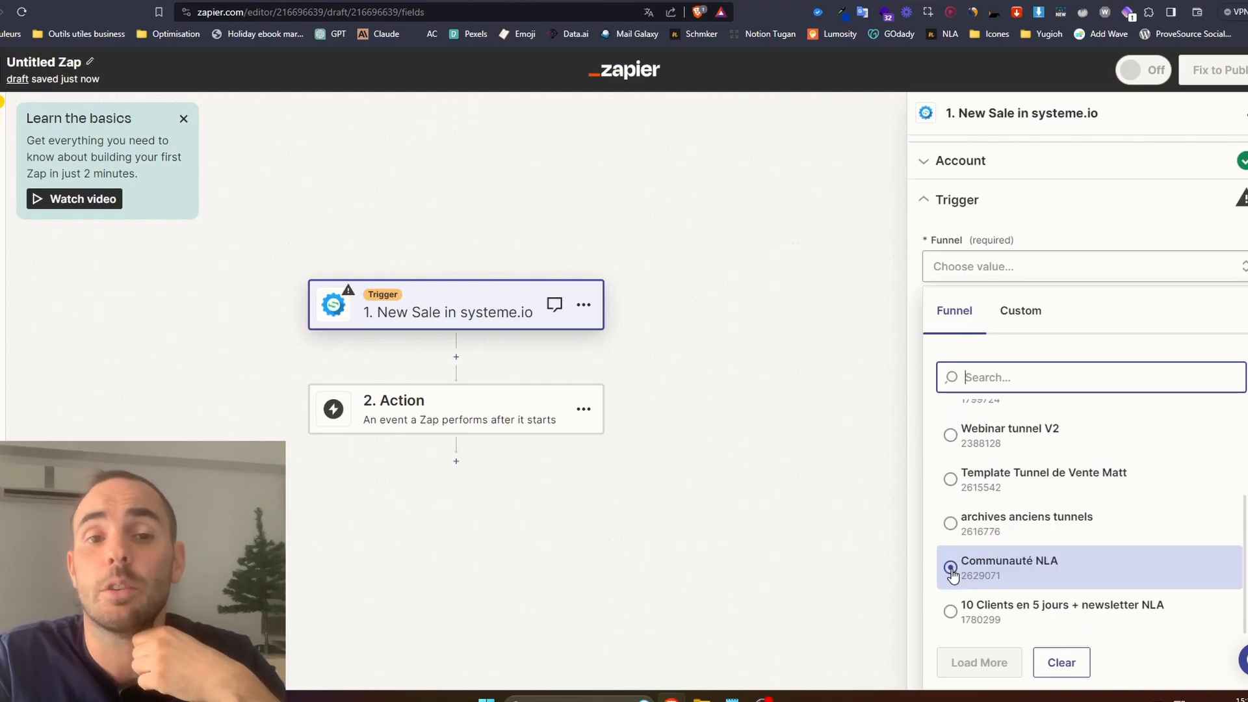
{"action": "left_click", "coordinate": [950, 568]}
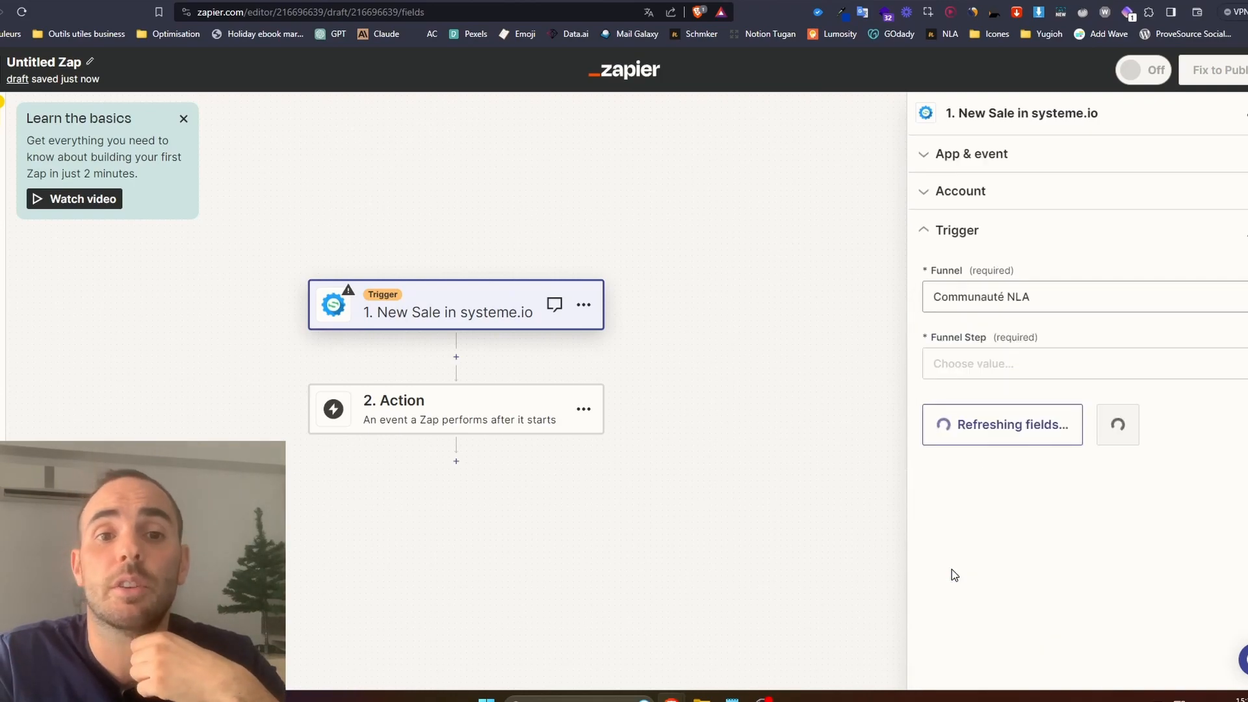
{"action": "left_click", "coordinate": [987, 376]}
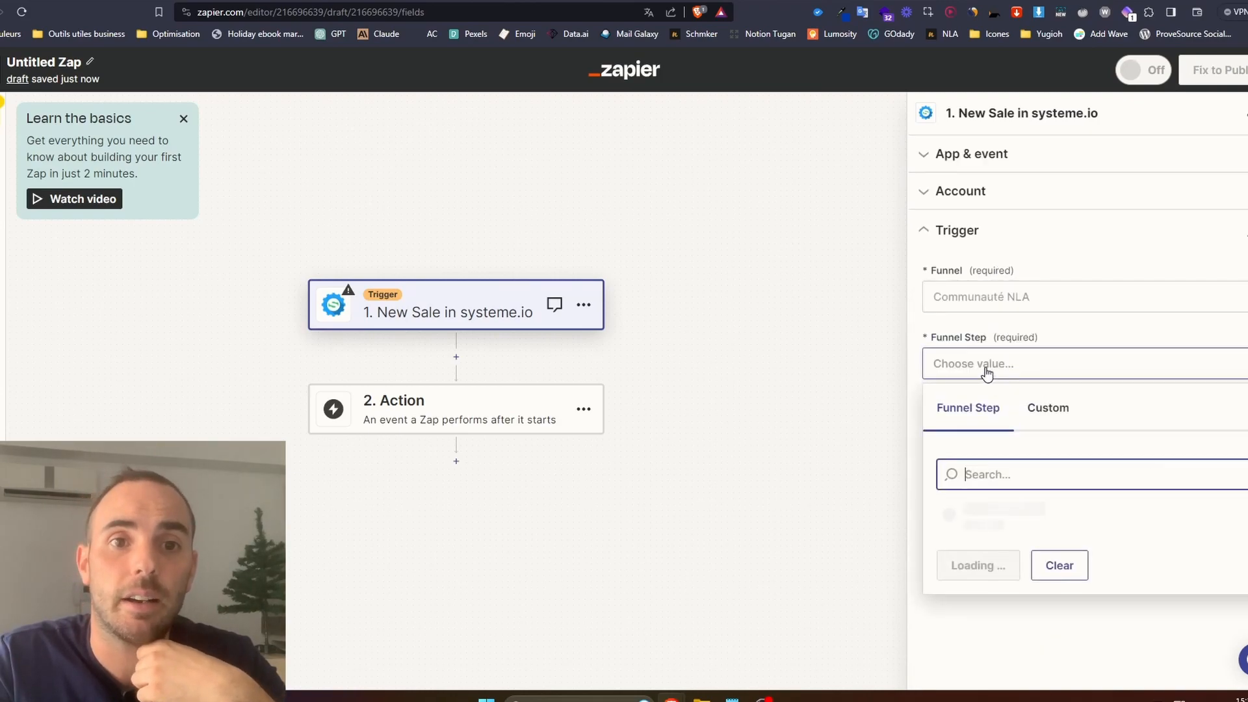
{"action": "left_click", "coordinate": [1004, 369]}
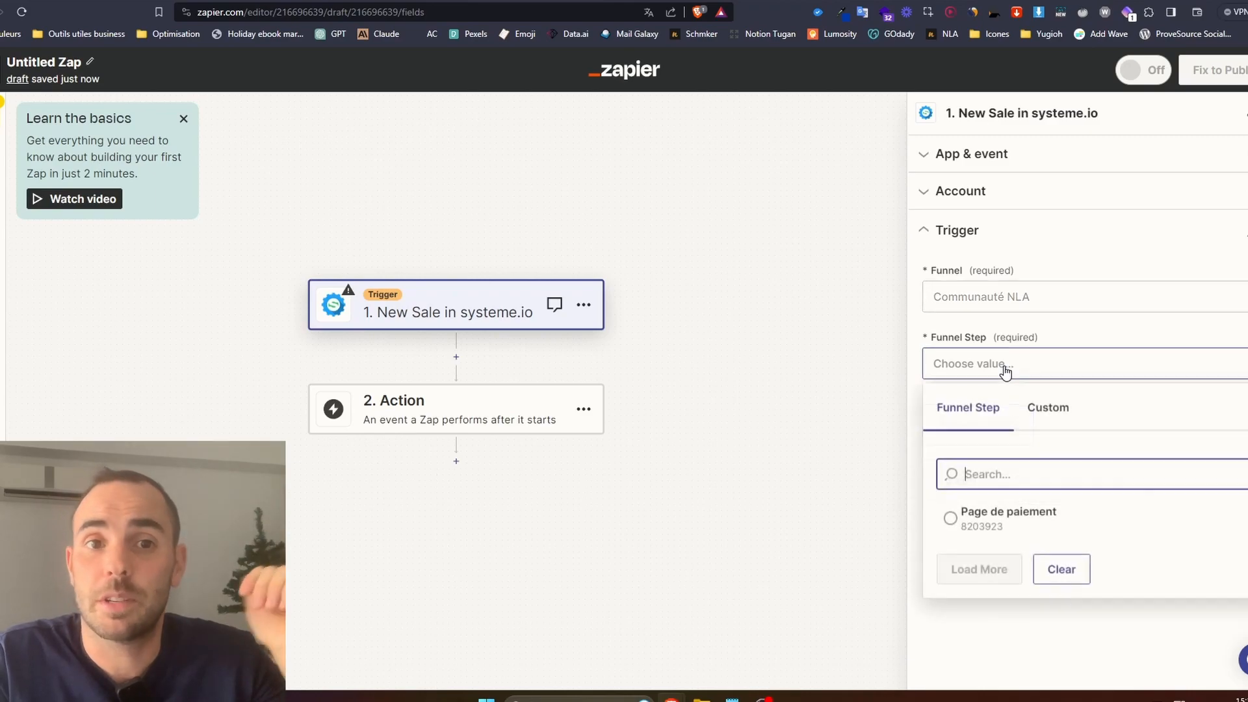
{"action": "left_click", "coordinate": [949, 517]}
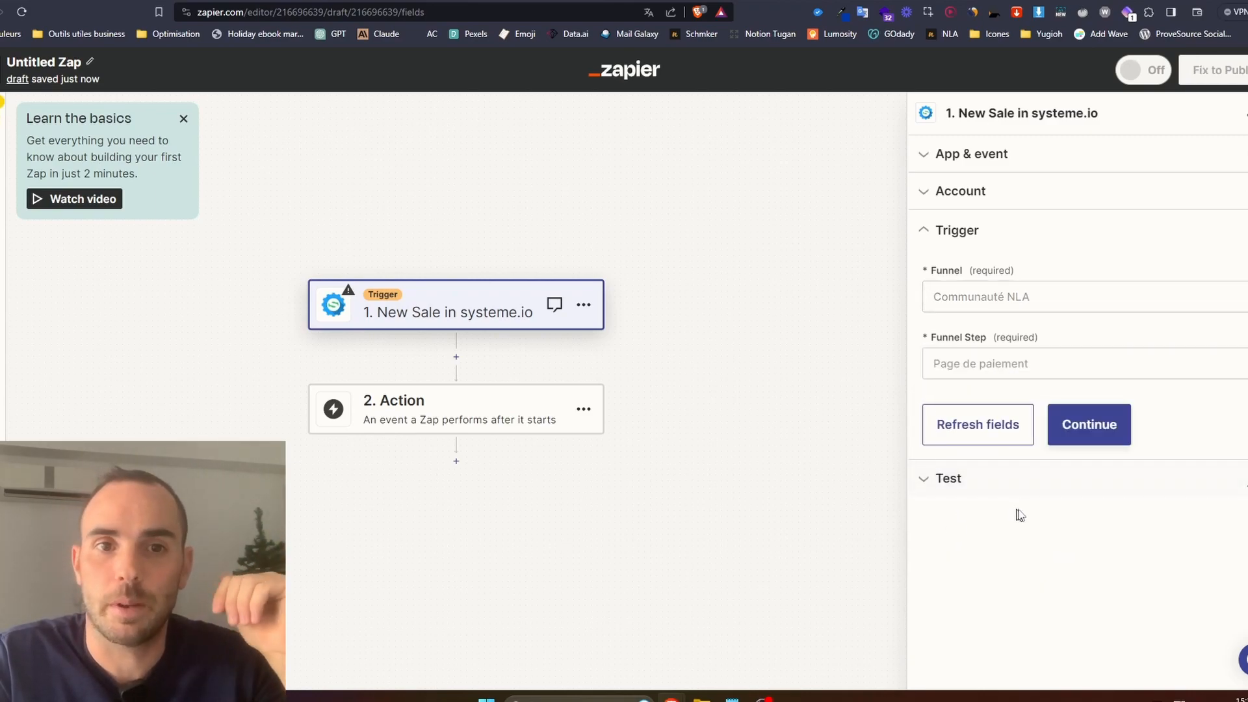
{"action": "left_click", "coordinate": [1084, 439]}
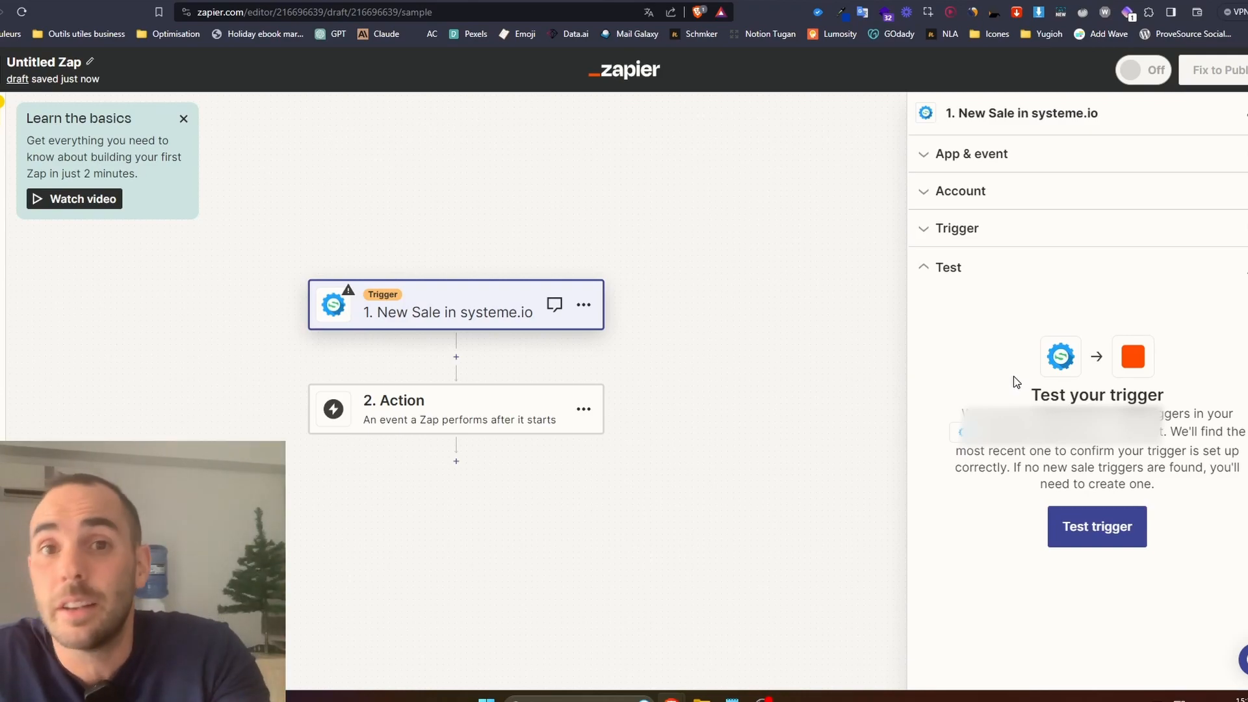
Test the New Sale trigger and continue to the action with the selected sale record.
{"action": "left_click", "coordinate": [1097, 526]}
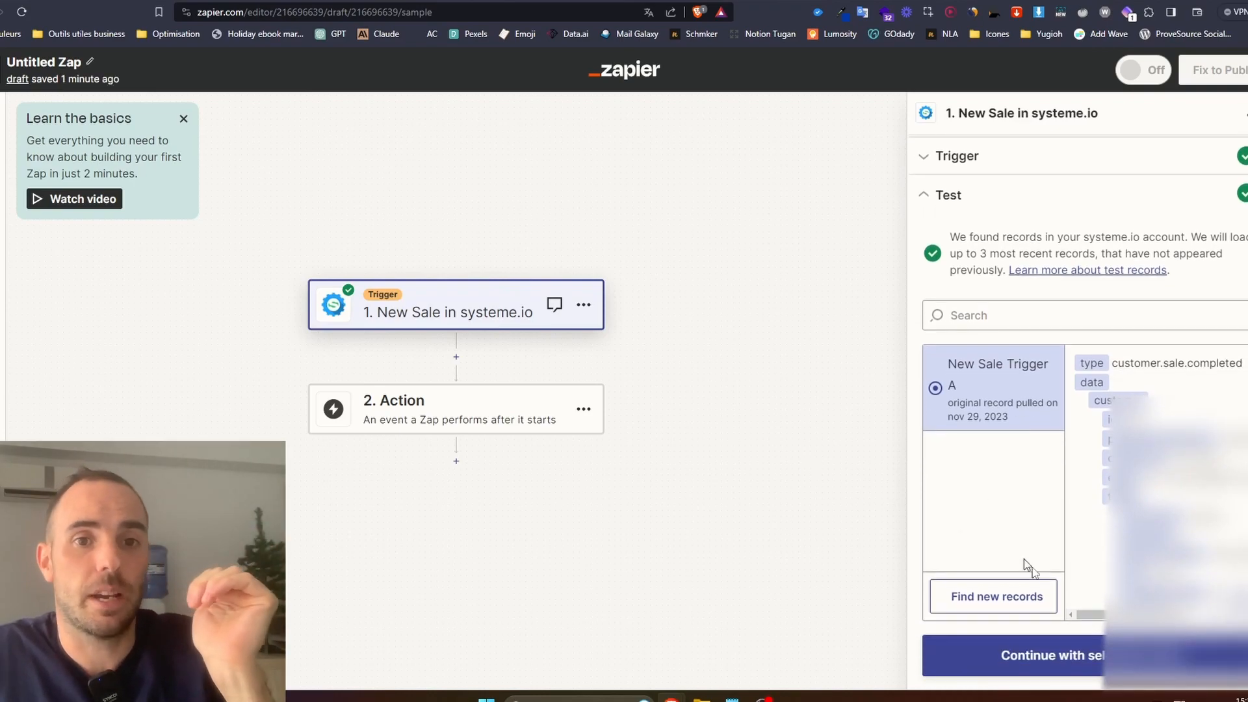
{"action": "scroll", "coordinate": [1016, 557], "scroll_direction": "down", "scroll_amount": 2}
{"action": "left_click", "coordinate": [1090, 670]}
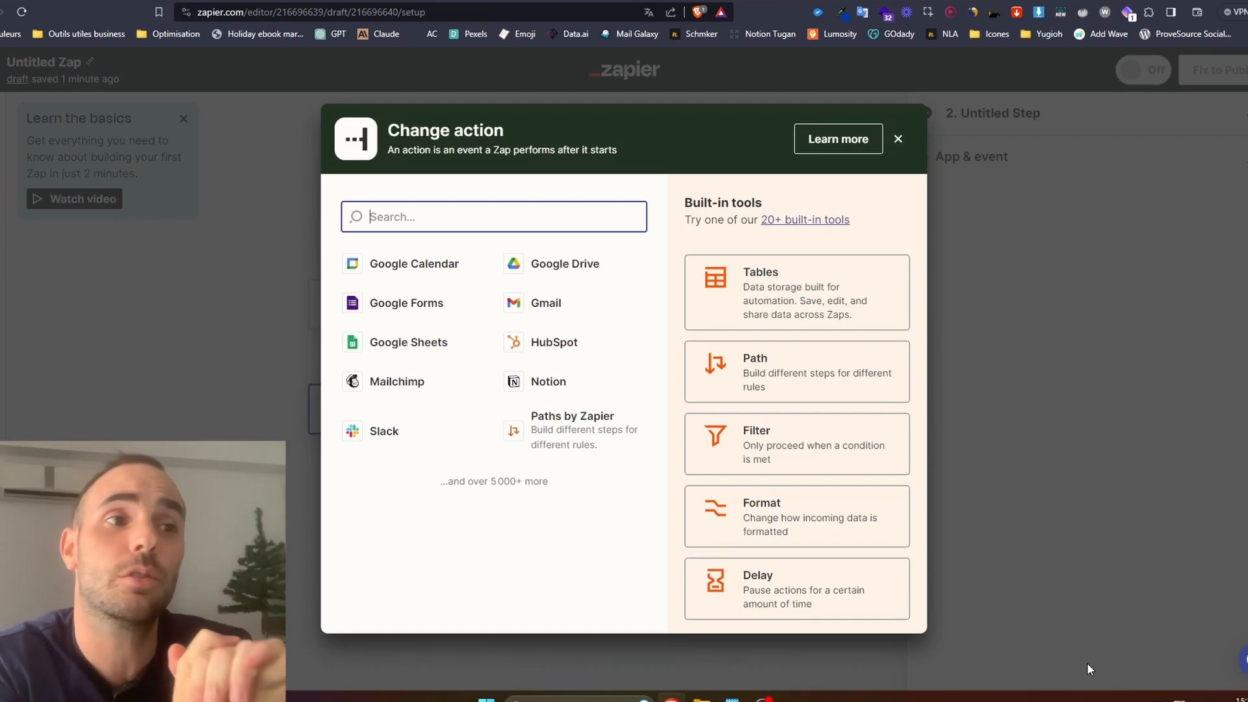
Set the Zap's action to SchoolMaker with the Manage Access to Offer event.
{"action": "type", "text": "sch"}
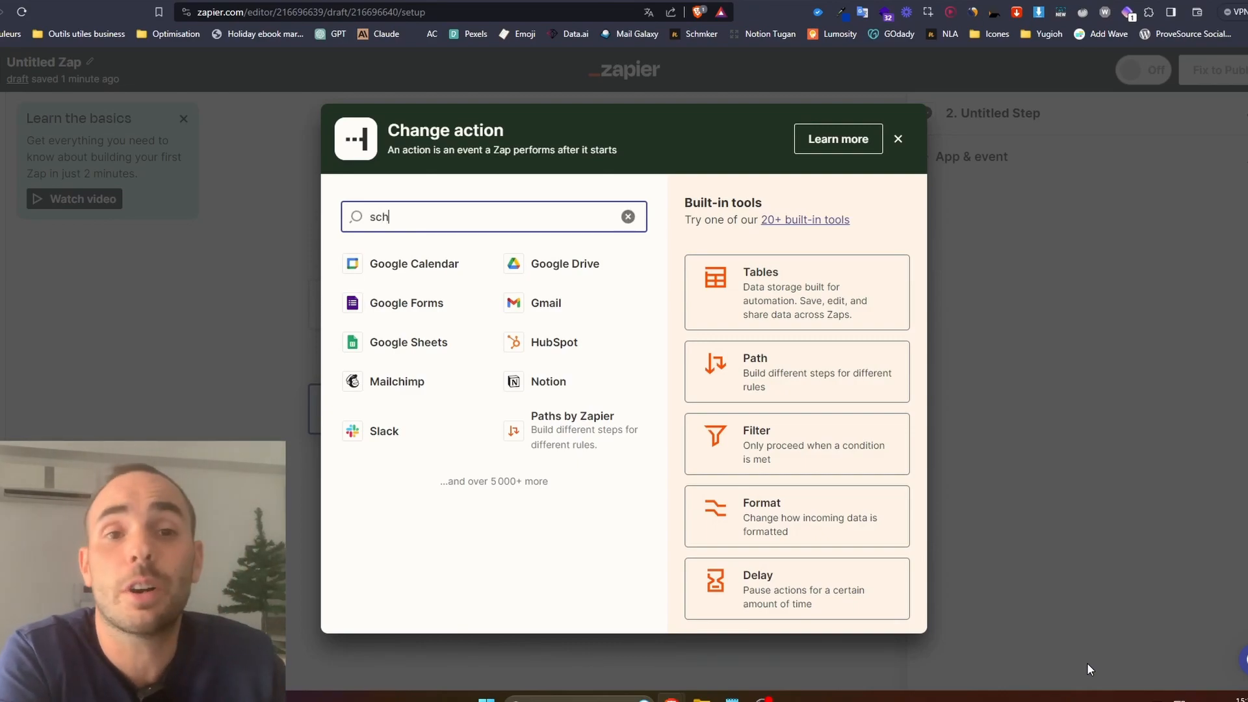
{"action": "type", "text": "oolmaker"}
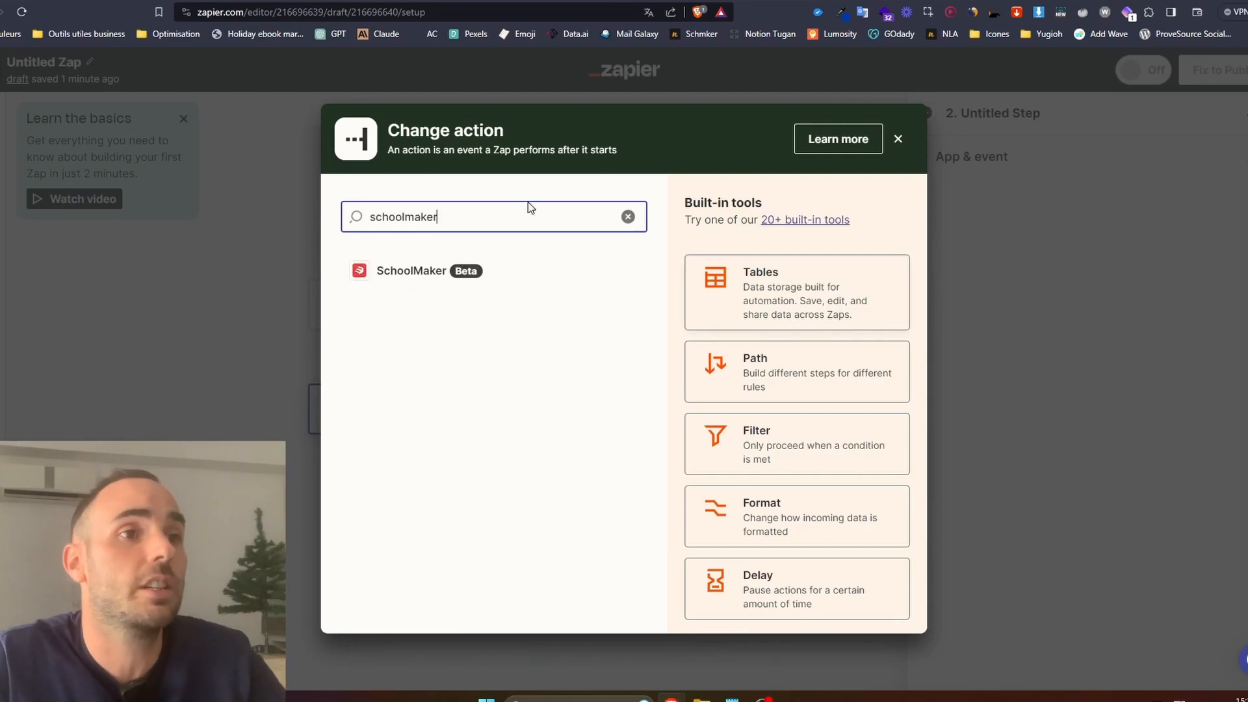
{"action": "left_click", "coordinate": [468, 270]}
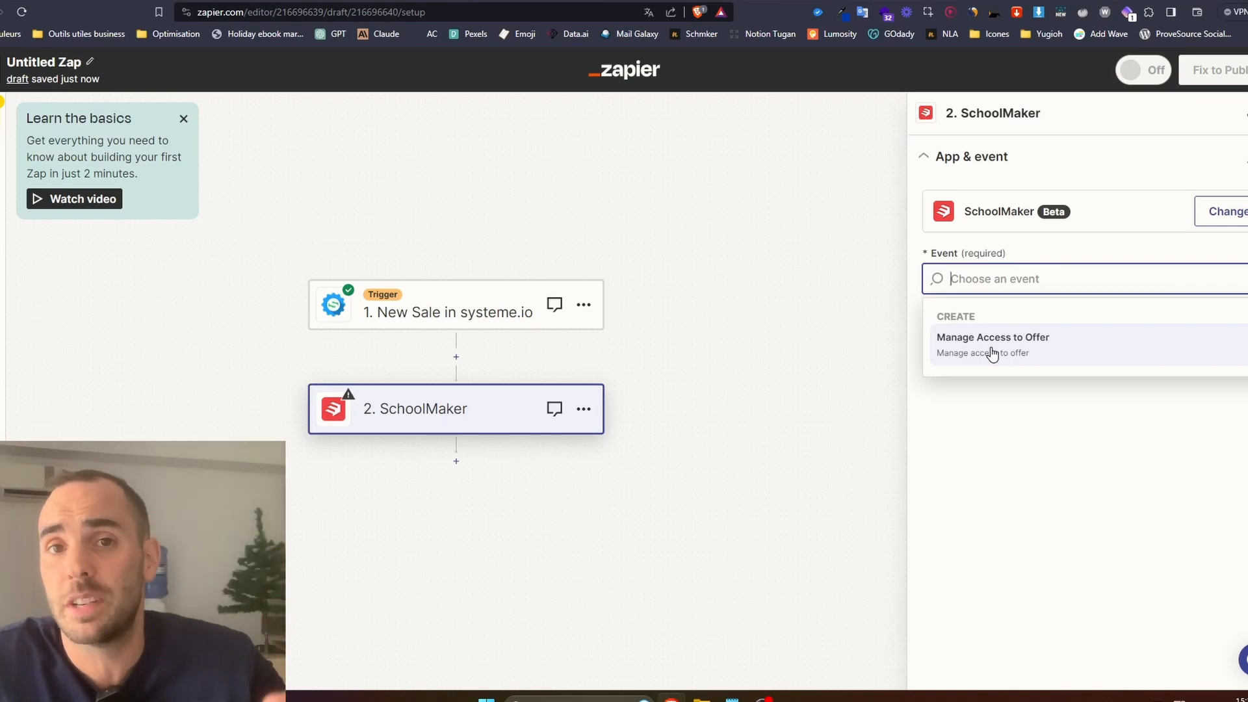
{"action": "left_click", "coordinate": [993, 355]}
{"action": "left_click", "coordinate": [1008, 353]}
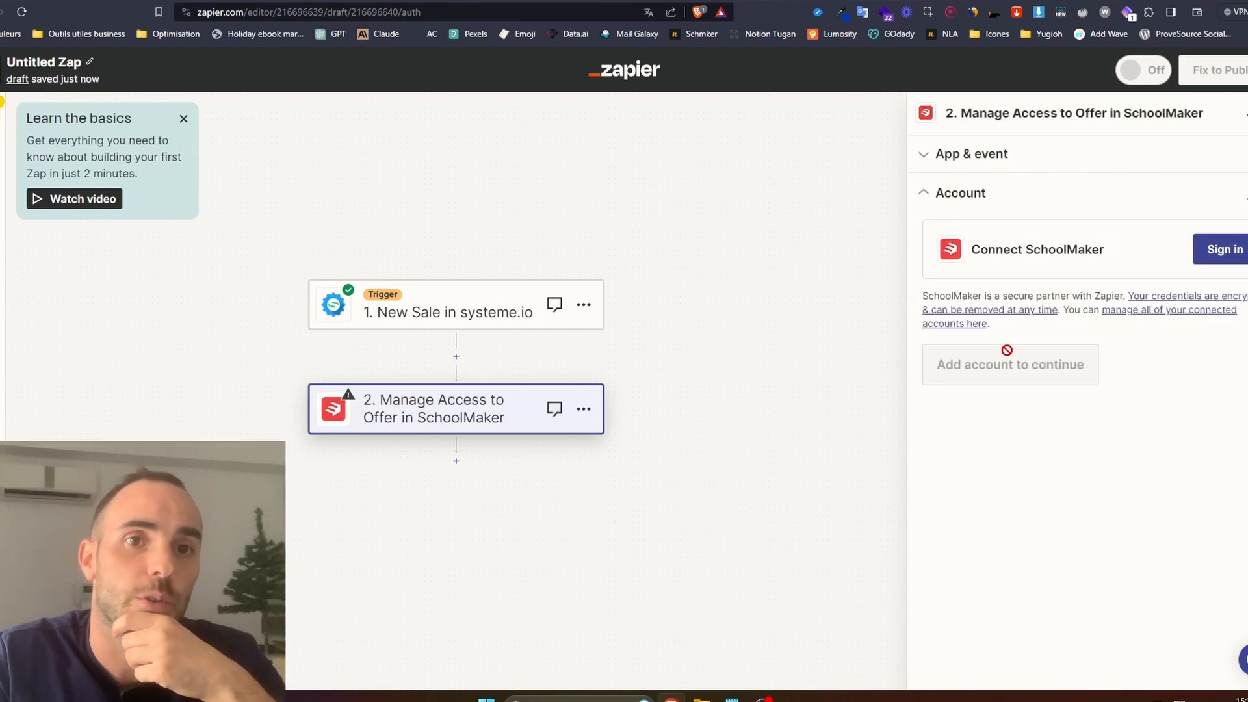
Connect the SchoolMaker account to the action using the Zapier key and Zapier token from the school's integration settings.
{"action": "left_click", "coordinate": [1215, 249]}
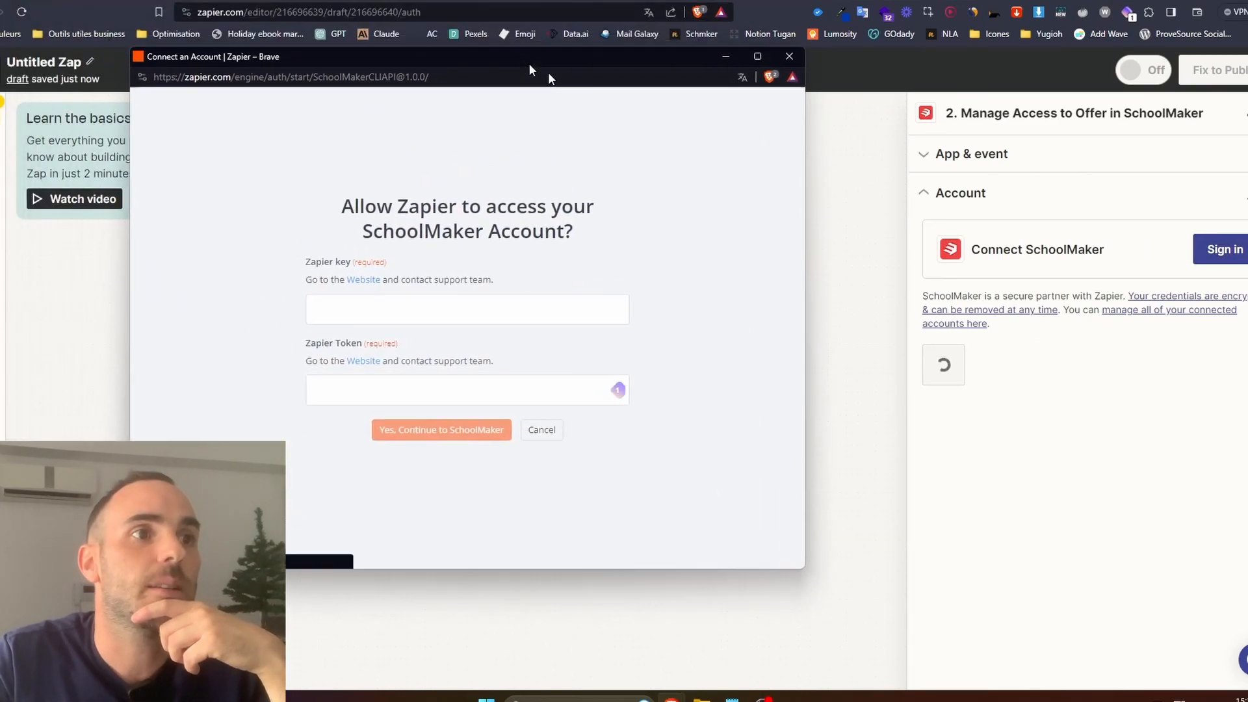
{"action": "left_click", "coordinate": [476, 331]}
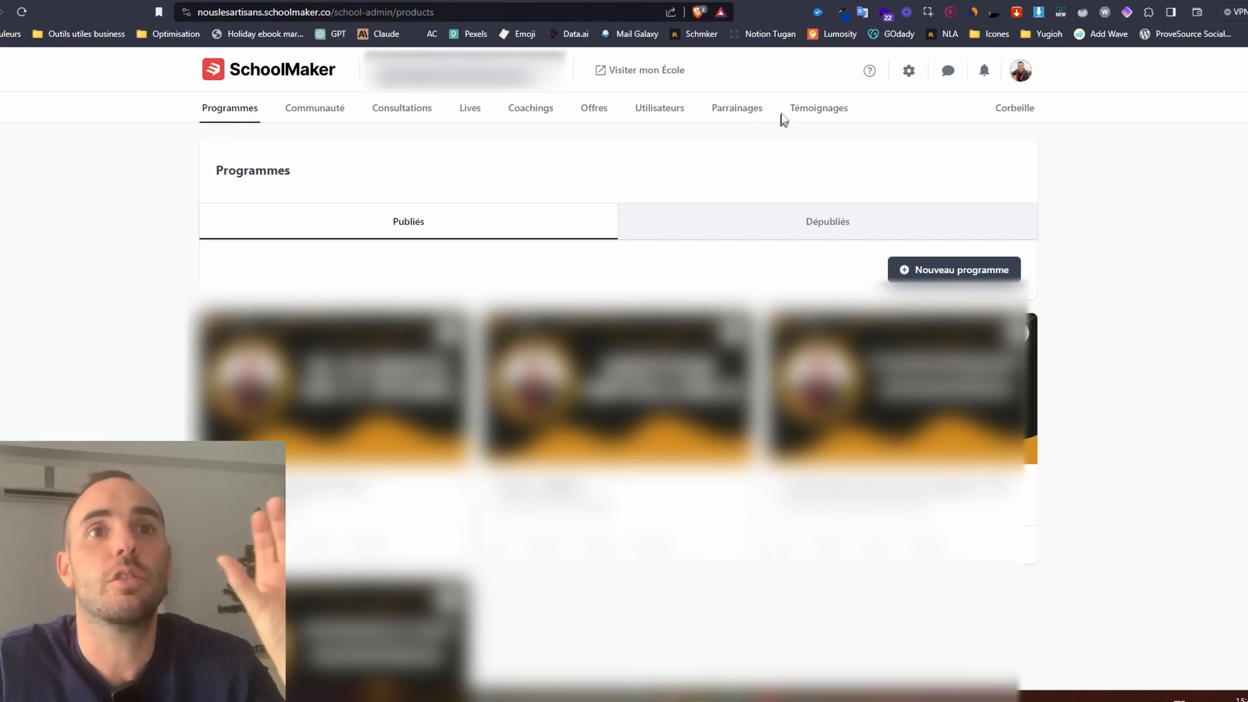
{"action": "left_click", "coordinate": [907, 72]}
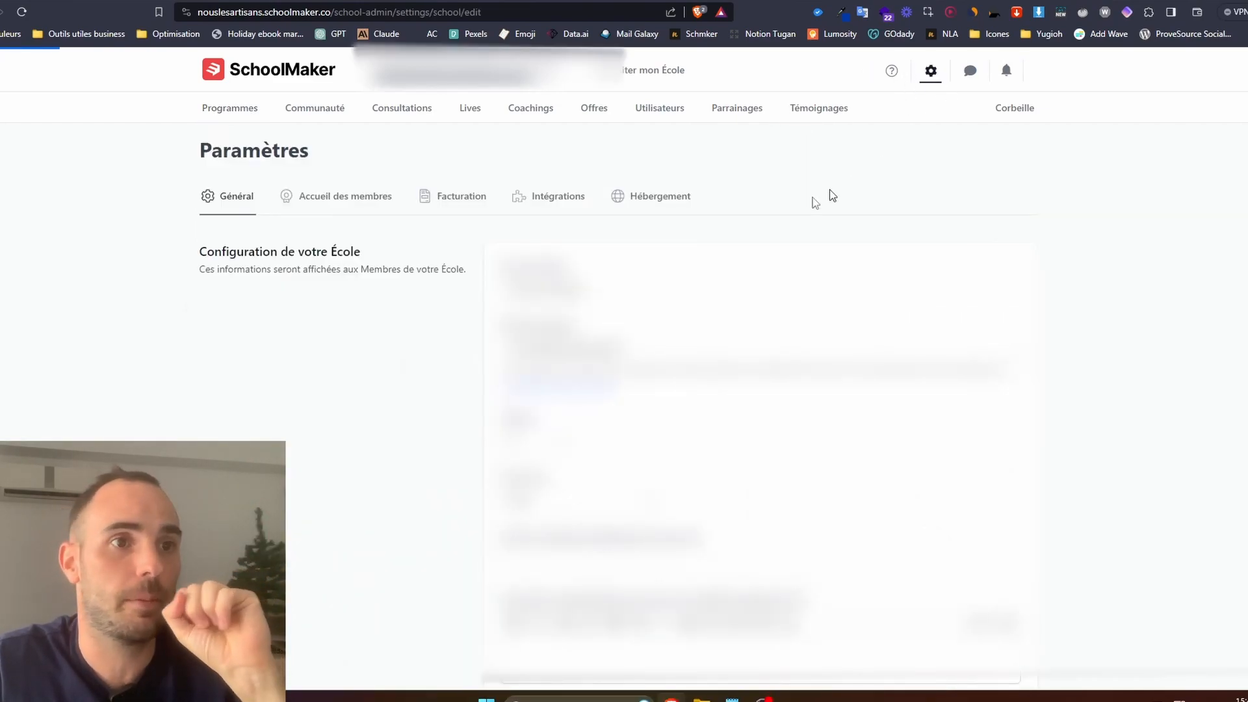
{"action": "left_click", "coordinate": [558, 200]}
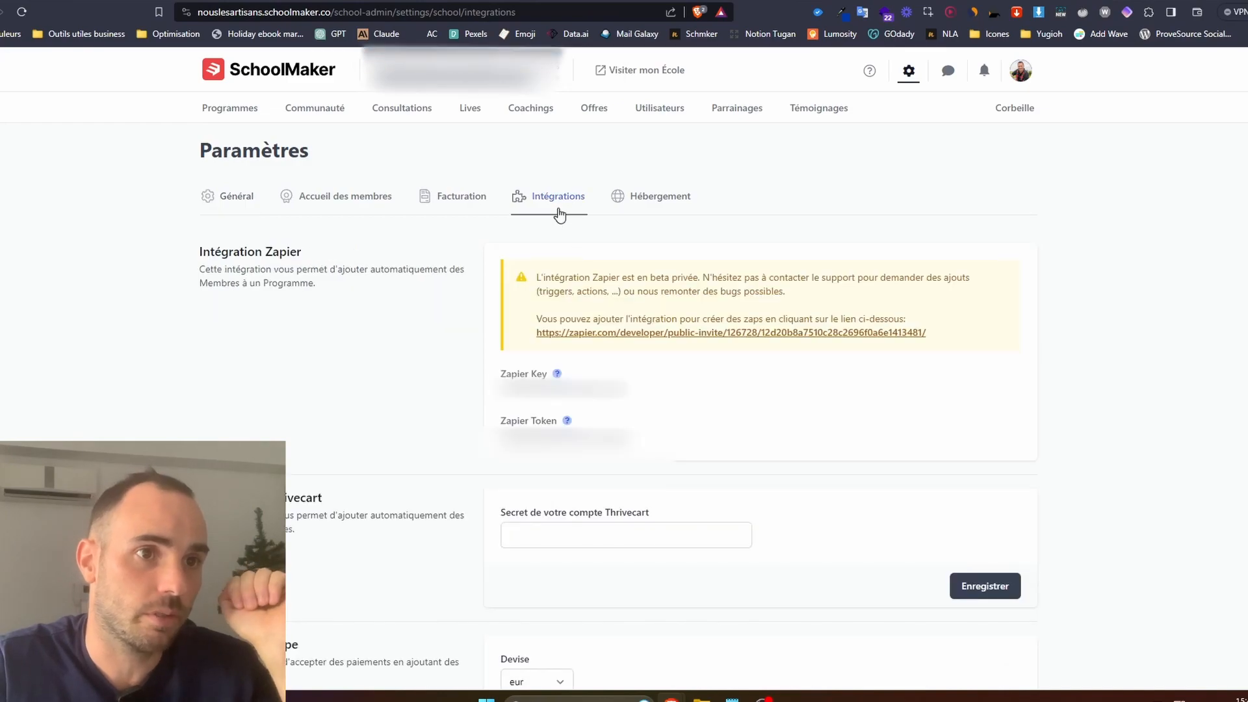
{"action": "left_click_drag", "start_coordinate": [490, 384], "coordinate": [634, 455]}
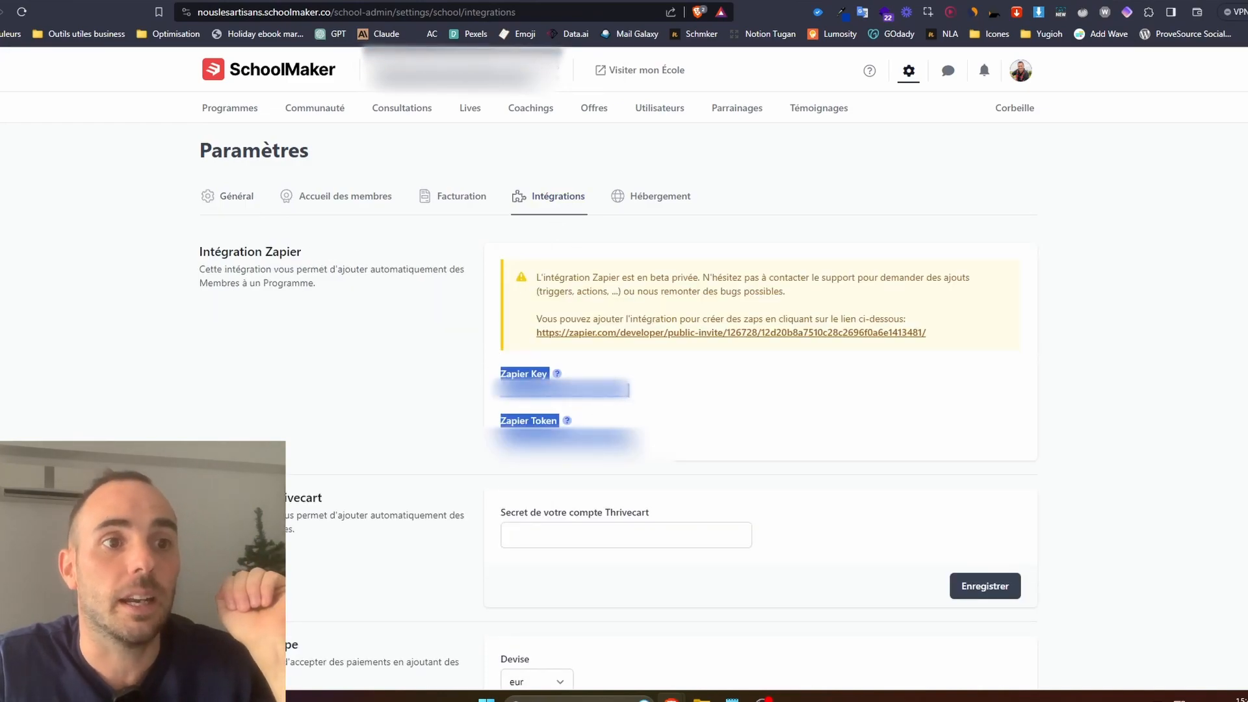
{"action": "left_click", "coordinate": [654, 423]}
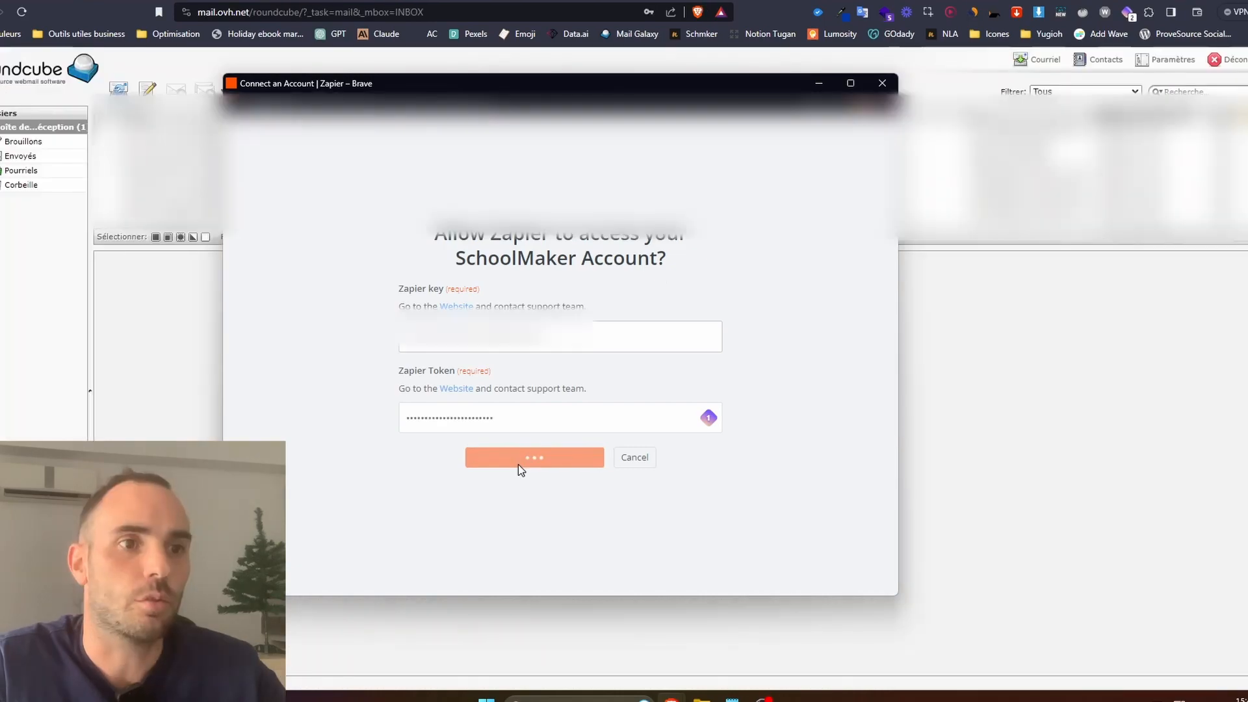
{"action": "left_click", "coordinate": [517, 463]}
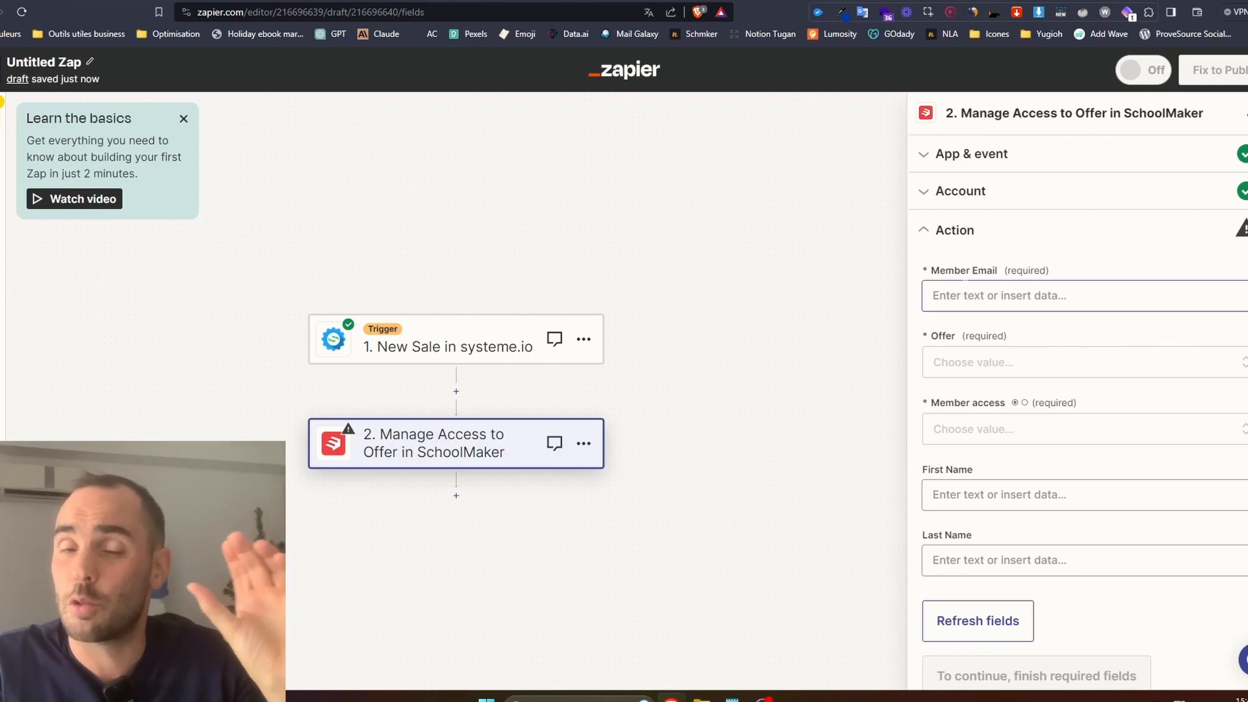
Map the action's Member Email to the Customer email data from the New Sale trigger.
{"action": "left_click", "coordinate": [1007, 286]}
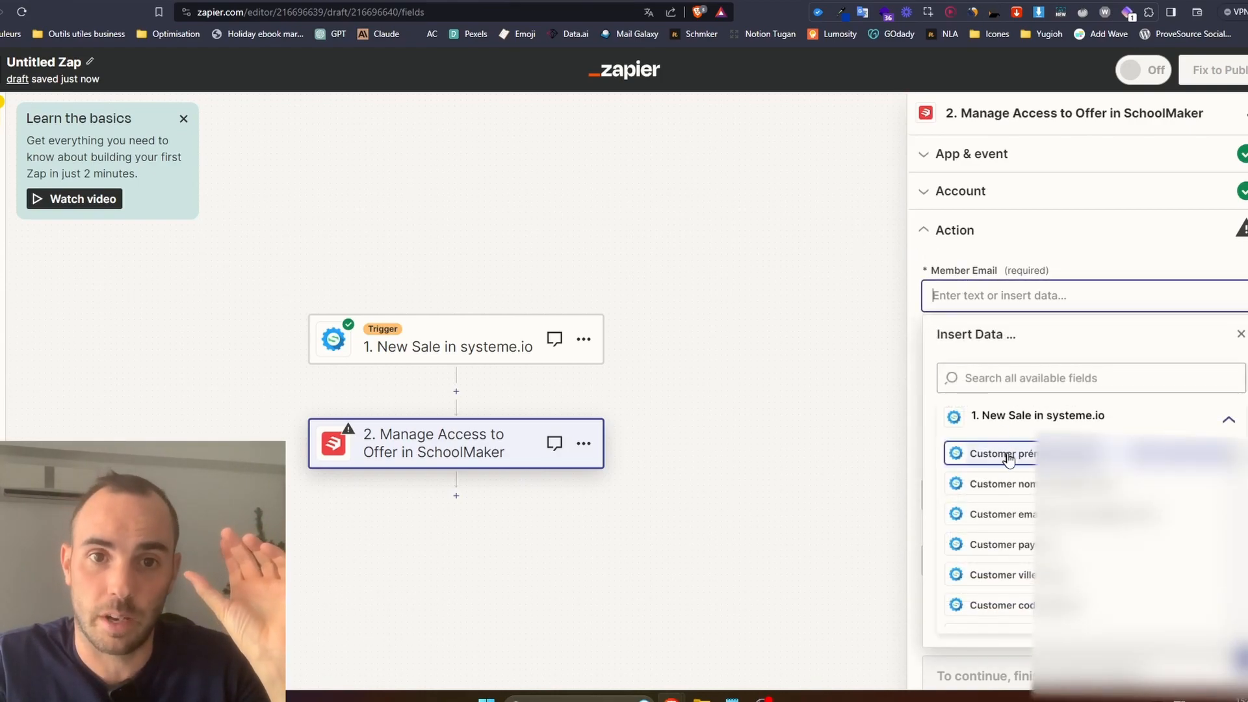
{"action": "left_click", "coordinate": [1023, 516]}
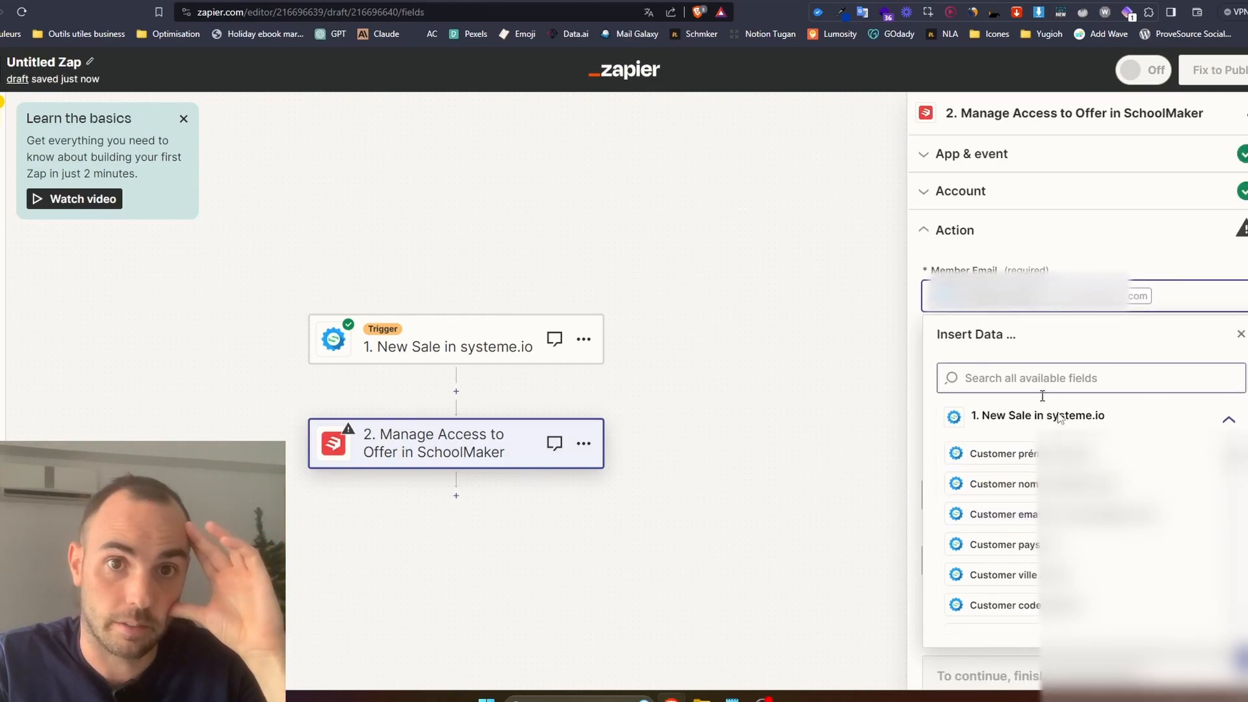
{"action": "scroll", "coordinate": [1043, 429], "scroll_direction": "down", "scroll_amount": 7}
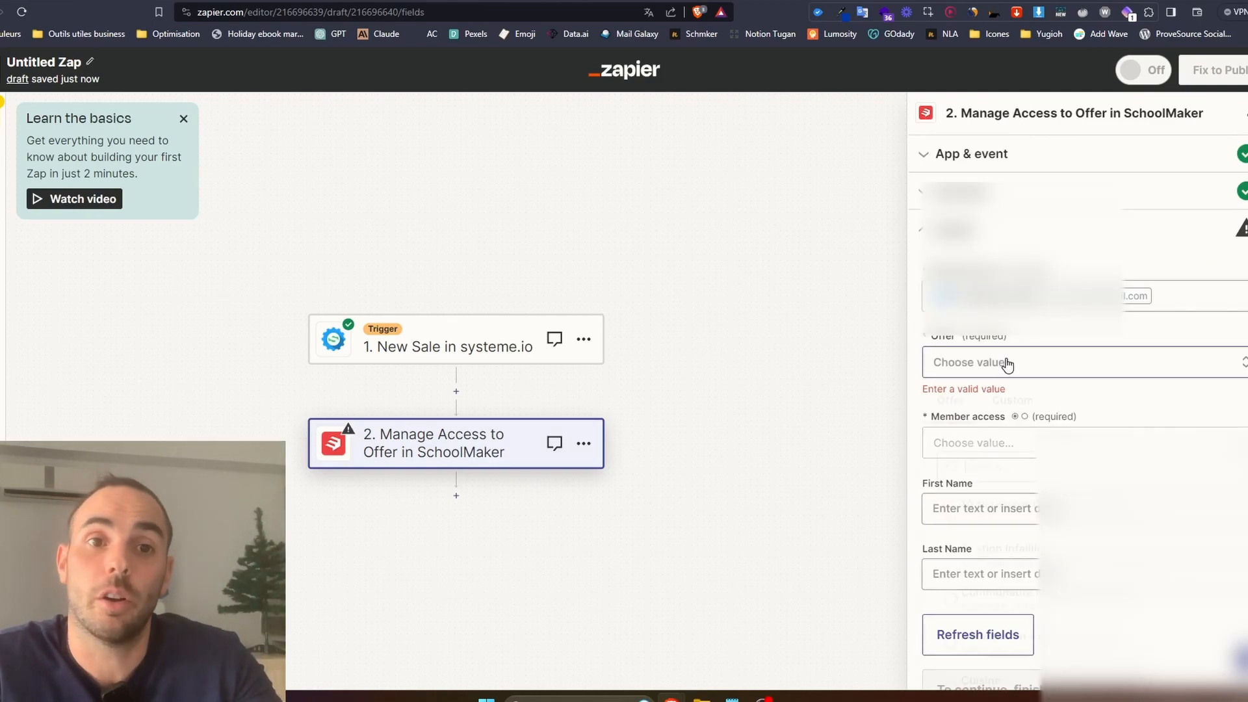
Set the action's Offer to Communauté Nous Les Artisans and its Member access to True.
{"action": "left_click", "coordinate": [1007, 364]}
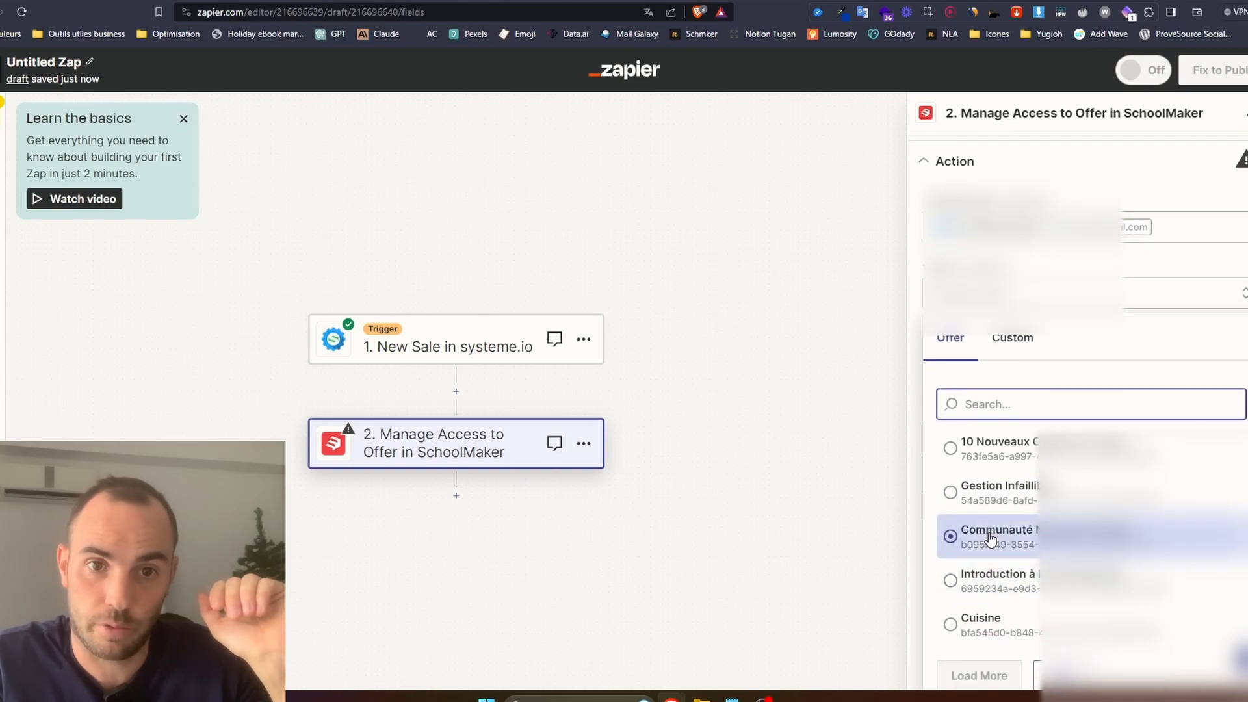
{"action": "left_click", "coordinate": [992, 535]}
{"action": "left_click", "coordinate": [982, 432]}
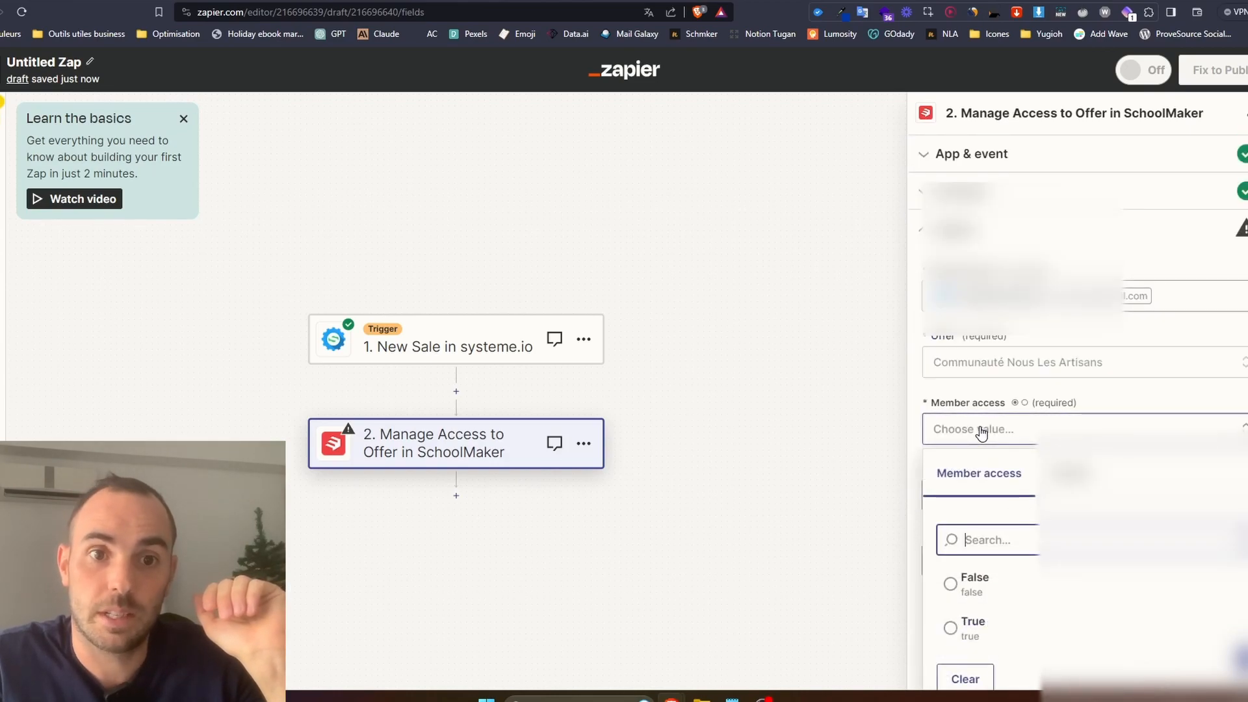
{"action": "left_click", "coordinate": [976, 624]}
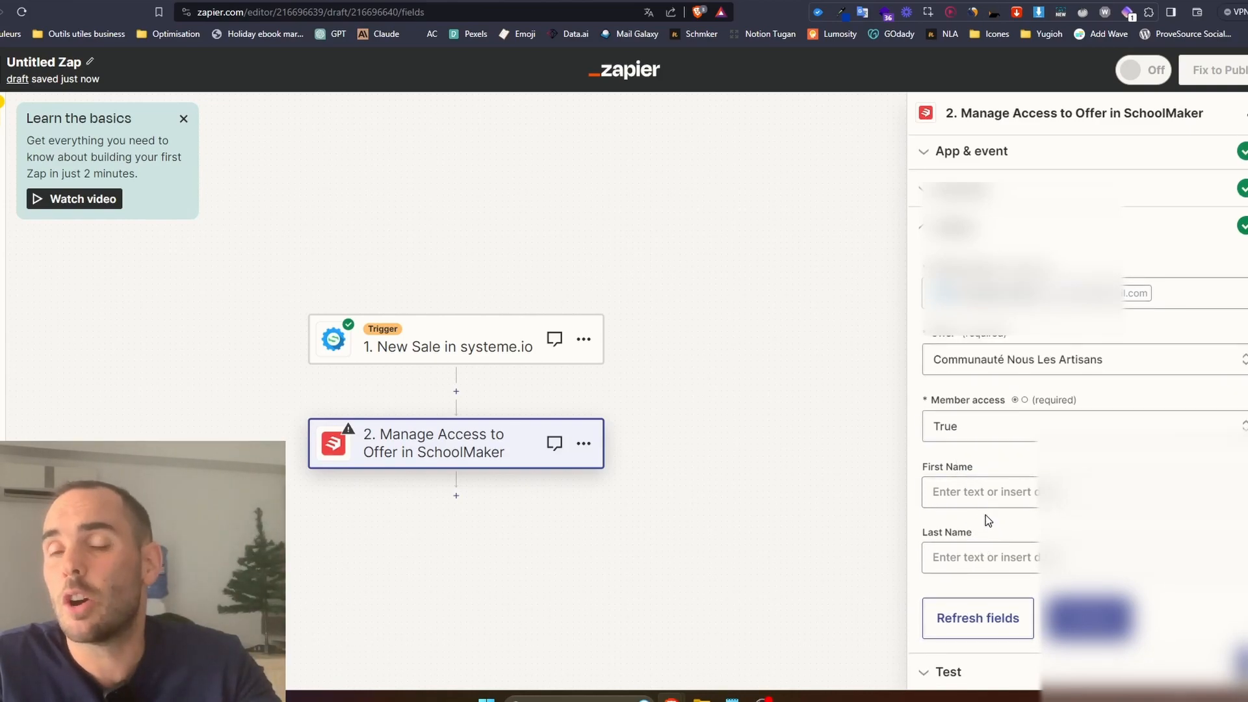
Map the action's First Name to Customer prénom and Last Name to Customer nom from the New Sale trigger.
{"action": "left_click", "coordinate": [983, 494]}
{"action": "scroll", "coordinate": [997, 496], "scroll_direction": "down", "scroll_amount": 2}
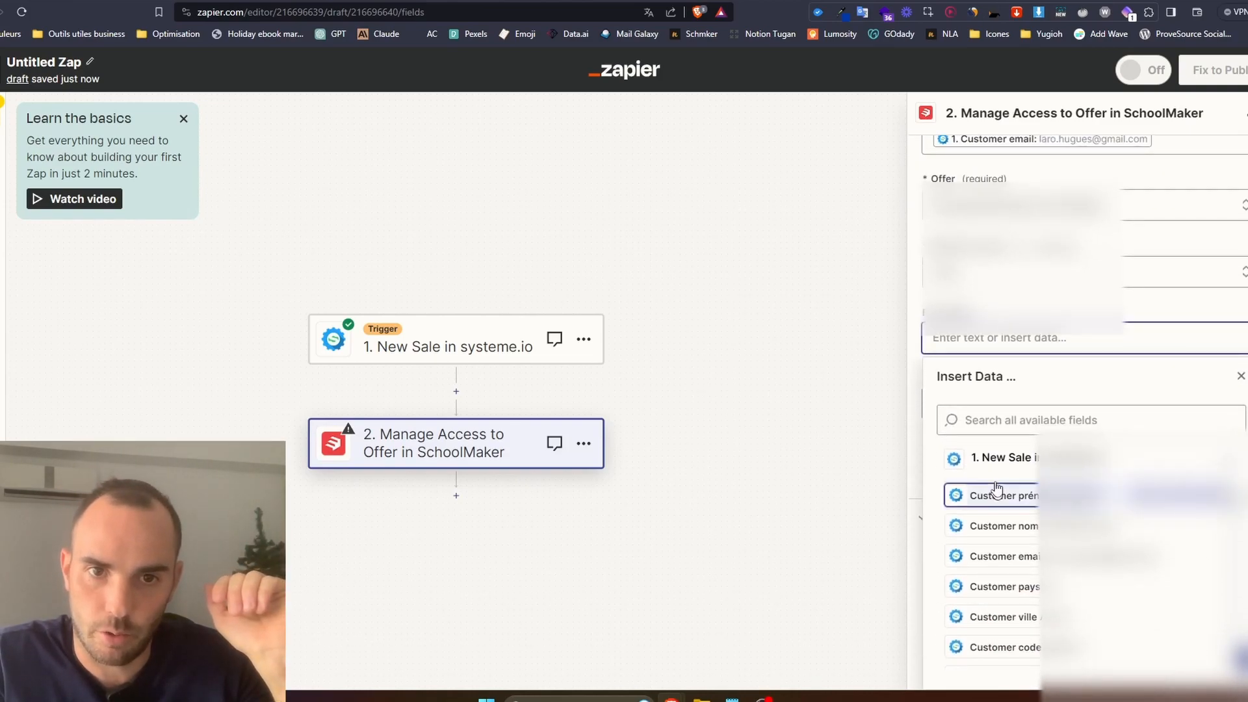
{"action": "left_click", "coordinate": [1005, 496]}
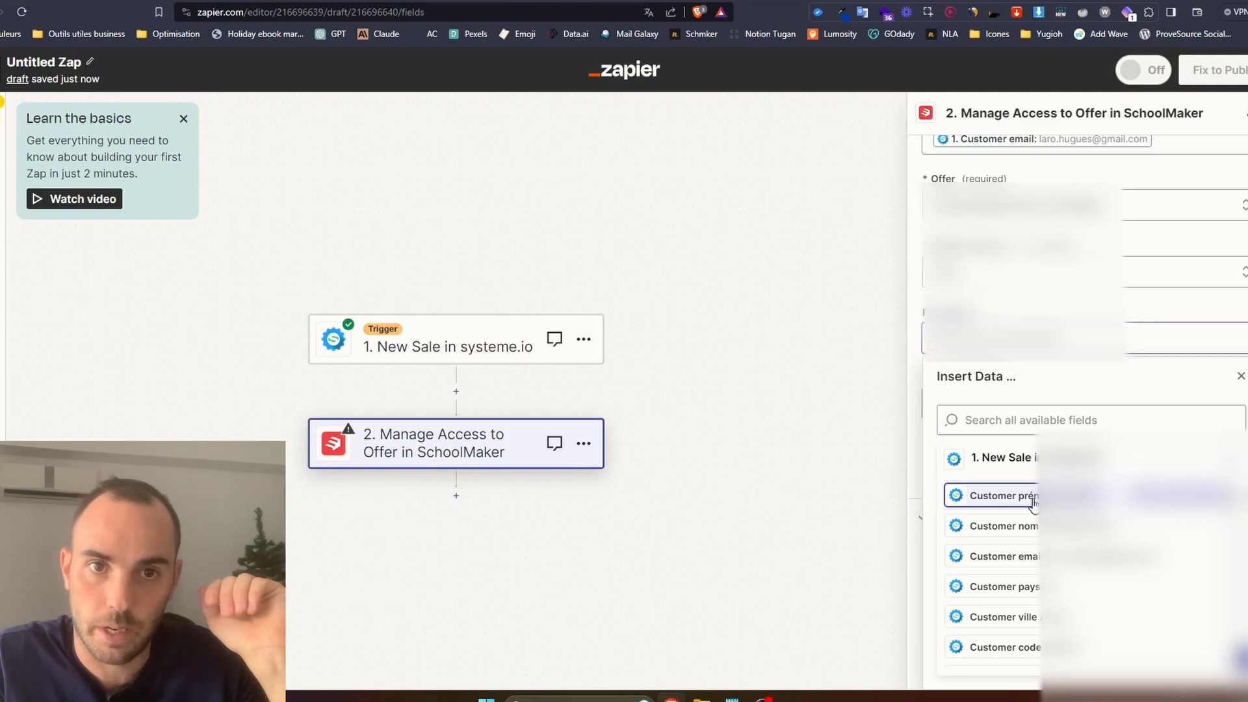
{"action": "left_click", "coordinate": [1116, 314]}
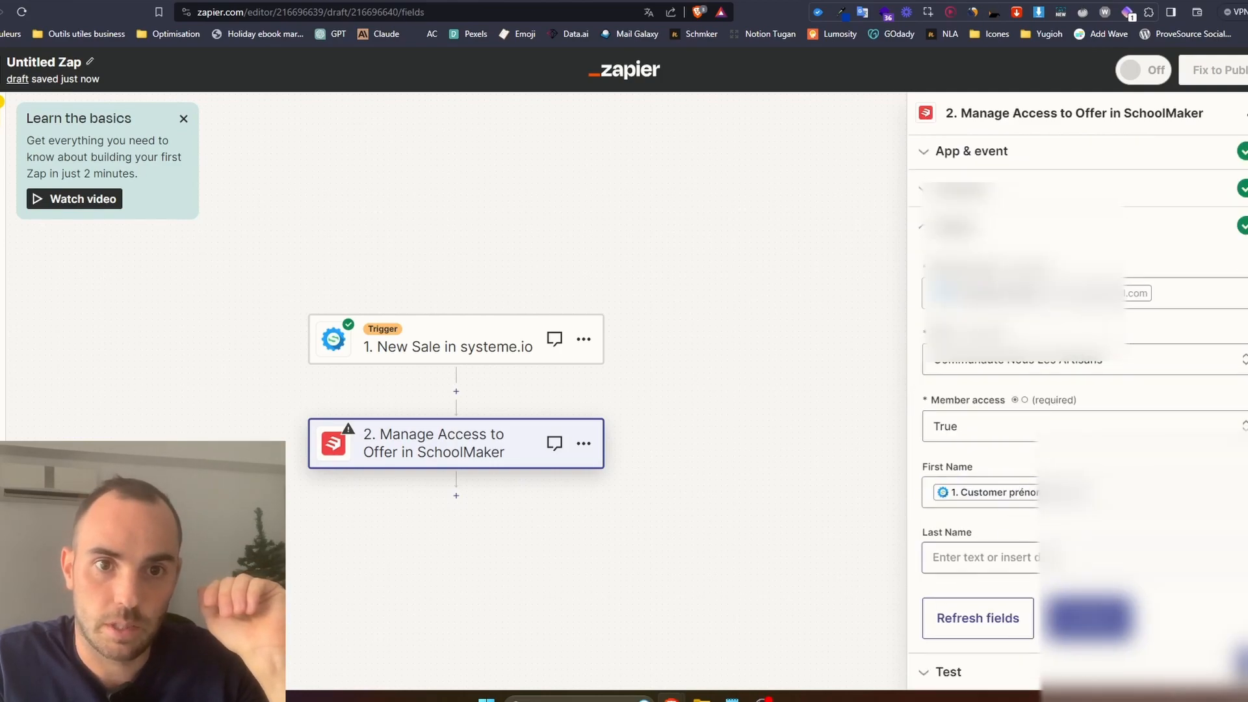
{"action": "left_click", "coordinate": [988, 559]}
{"action": "scroll", "coordinate": [991, 583], "scroll_direction": "down", "scroll_amount": 3}
{"action": "left_click", "coordinate": [1001, 539]}
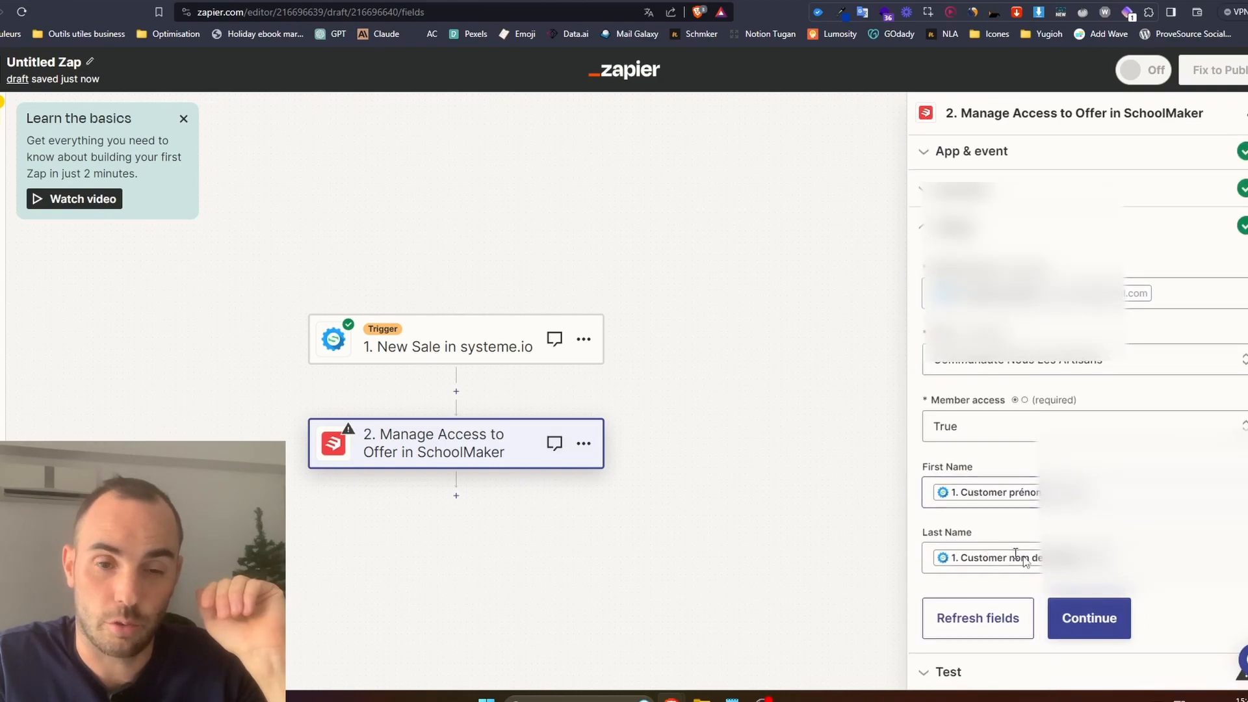
Test the Manage Access to Offer step by sending the access to SchoolMaker, and publish the Zap.
{"action": "left_click", "coordinate": [1096, 621]}
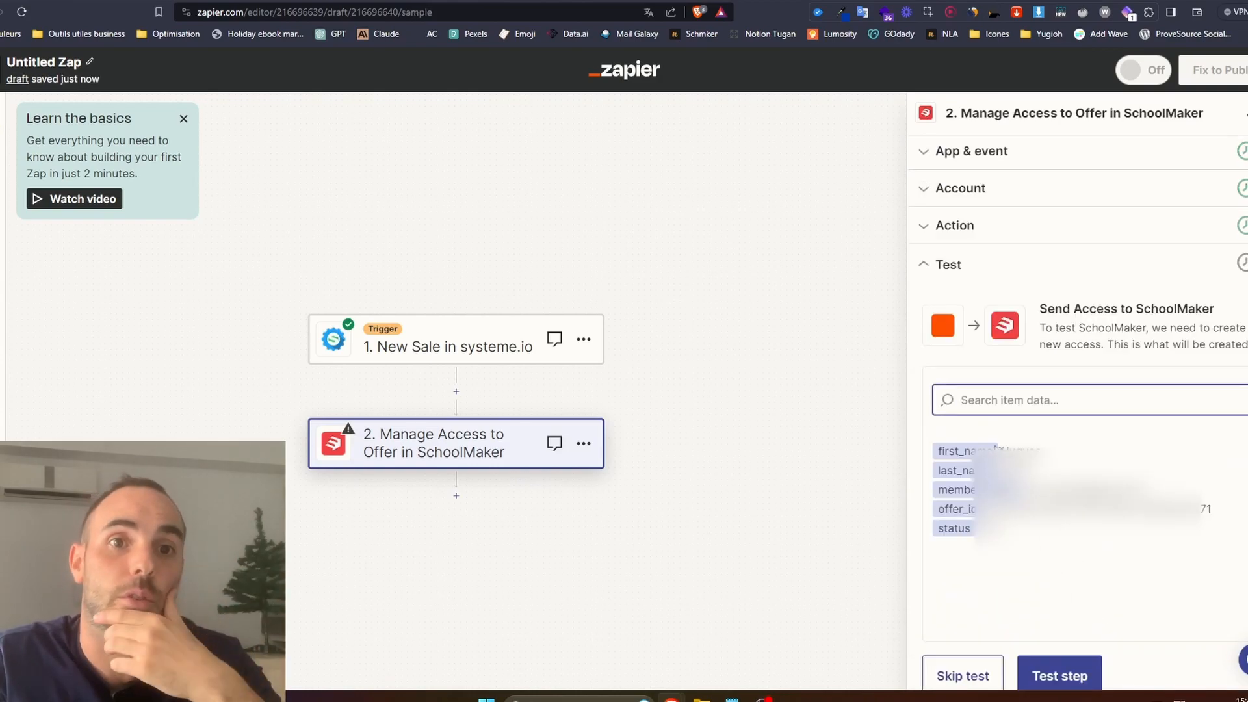
{"action": "left_click", "coordinate": [1061, 676]}
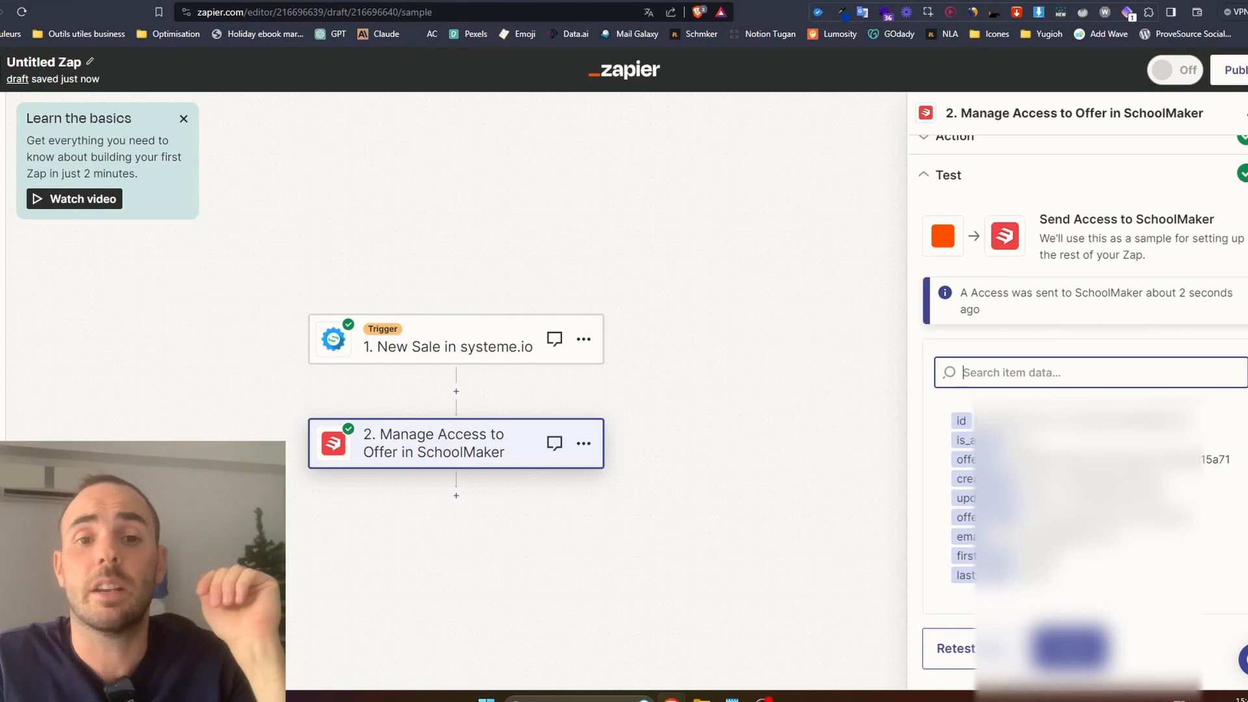
{"action": "left_click", "coordinate": [1065, 652]}
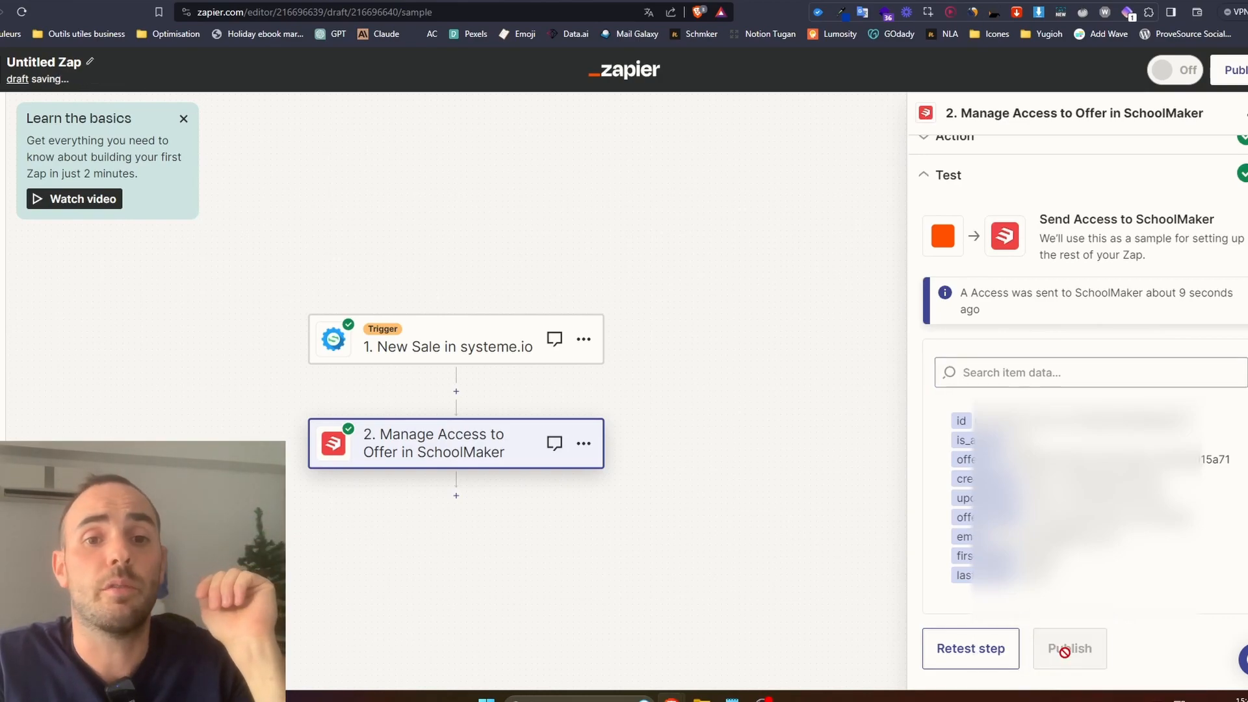